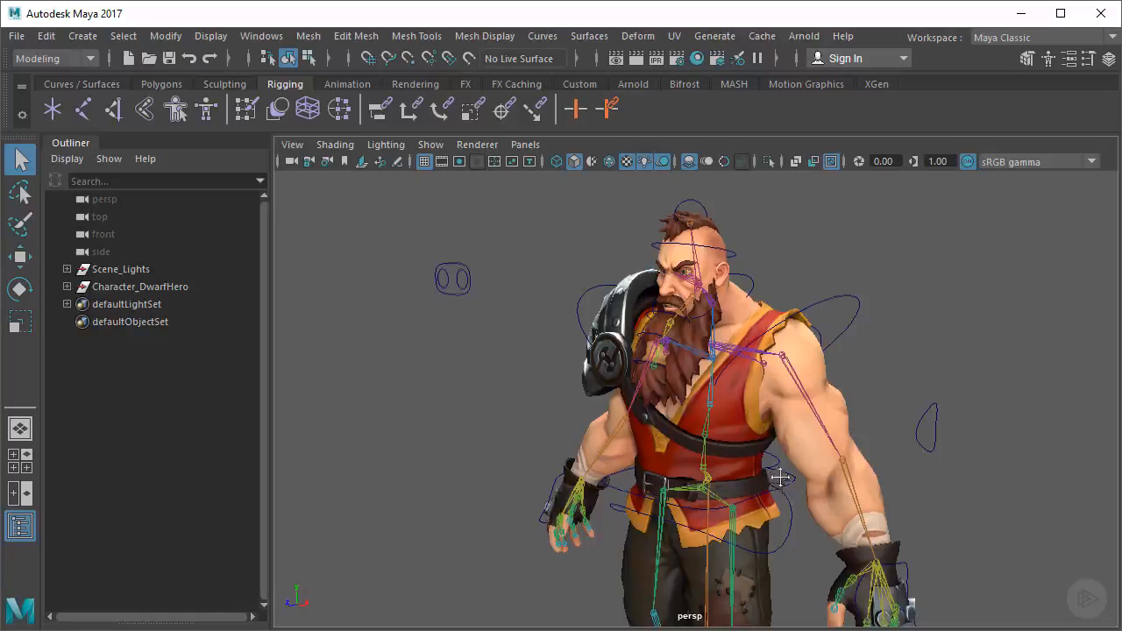
Try raising the character's left hand control to test the arm's deformation, and undo the move
left_click_drag(779, 467, 854, 500, "alt")
left_click(879, 504)
key("w")
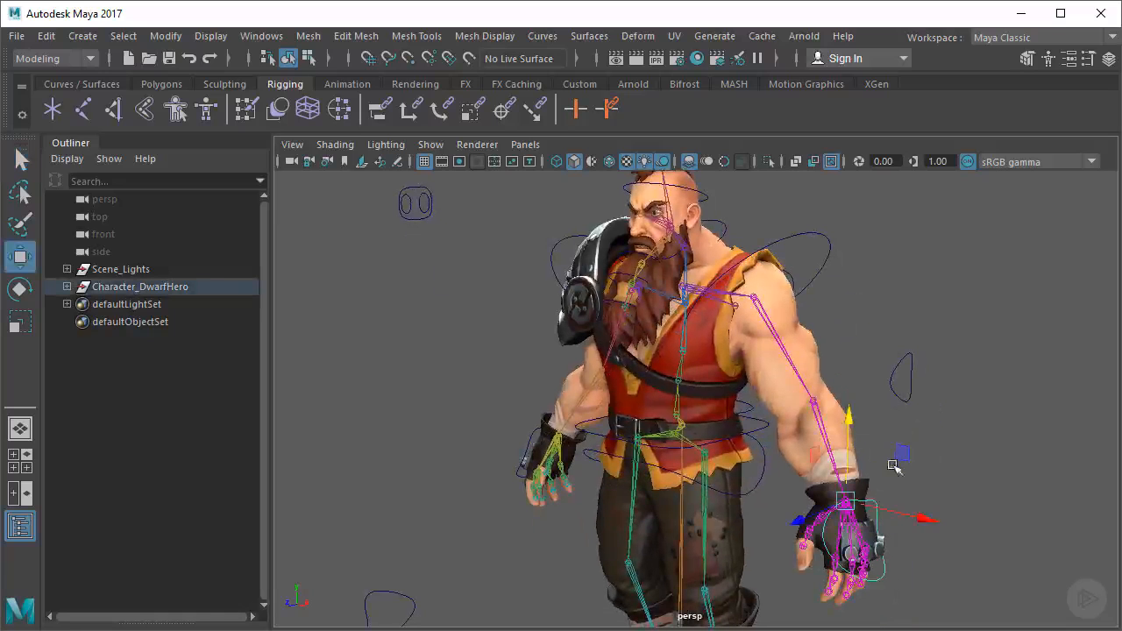
left_click_drag(895, 467, 953, 216)
right_click_drag(668, 293, 774, 392, "alt")
middle_click_drag(774, 393, 767, 435, "alt")
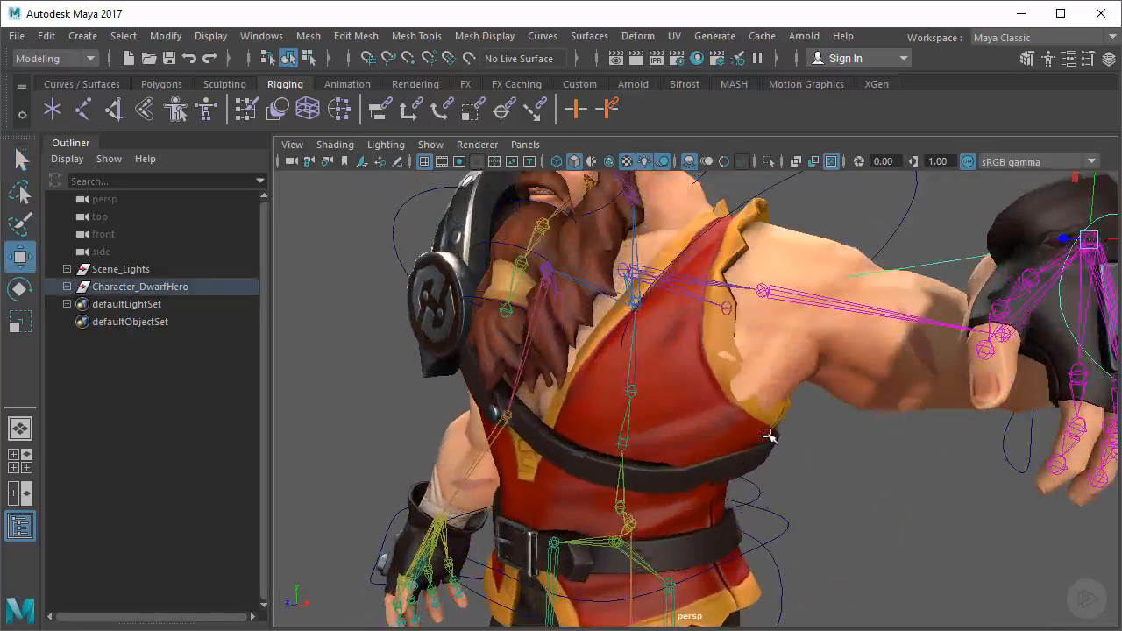
key("ctrl+z")
Examine the rigged character's torso, arms and shoulder armour from the side and the front
right_click_drag(934, 435, 633, 433, "alt")
middle_click_drag(633, 433, 660, 411, "alt")
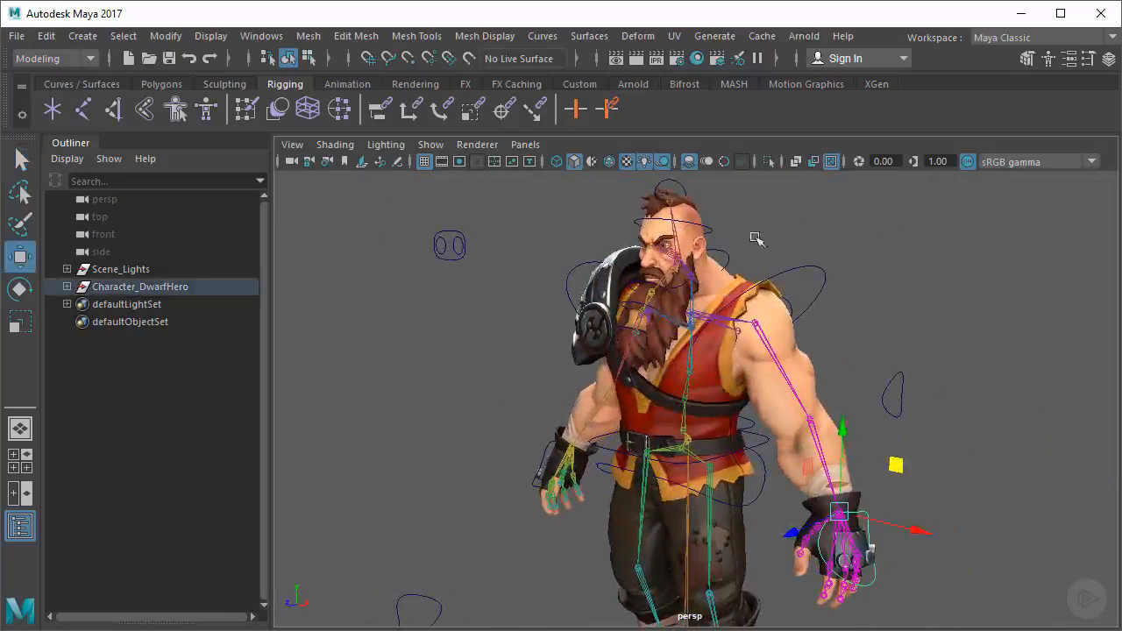
middle_click_drag(839, 390, 837, 298, "alt")
left_click_drag(836, 298, 827, 361, "alt")
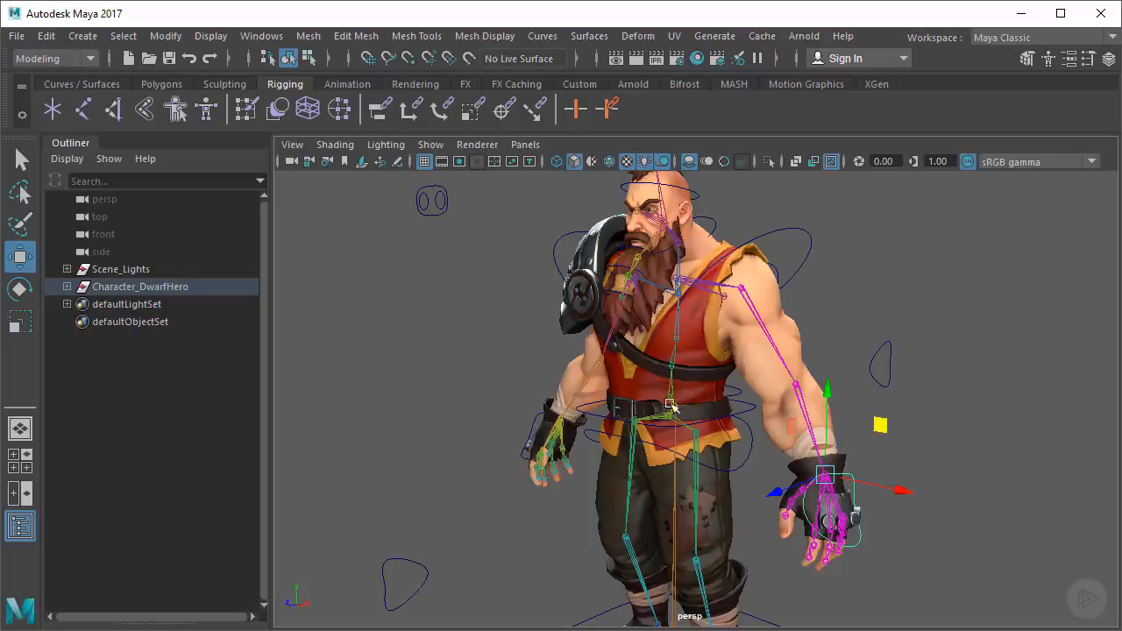
mouse_move(671, 405)
left_mouse_down("alt")
mouse_move(671, 415)
mouse_move(679, 402)
left_mouse_up("alt")
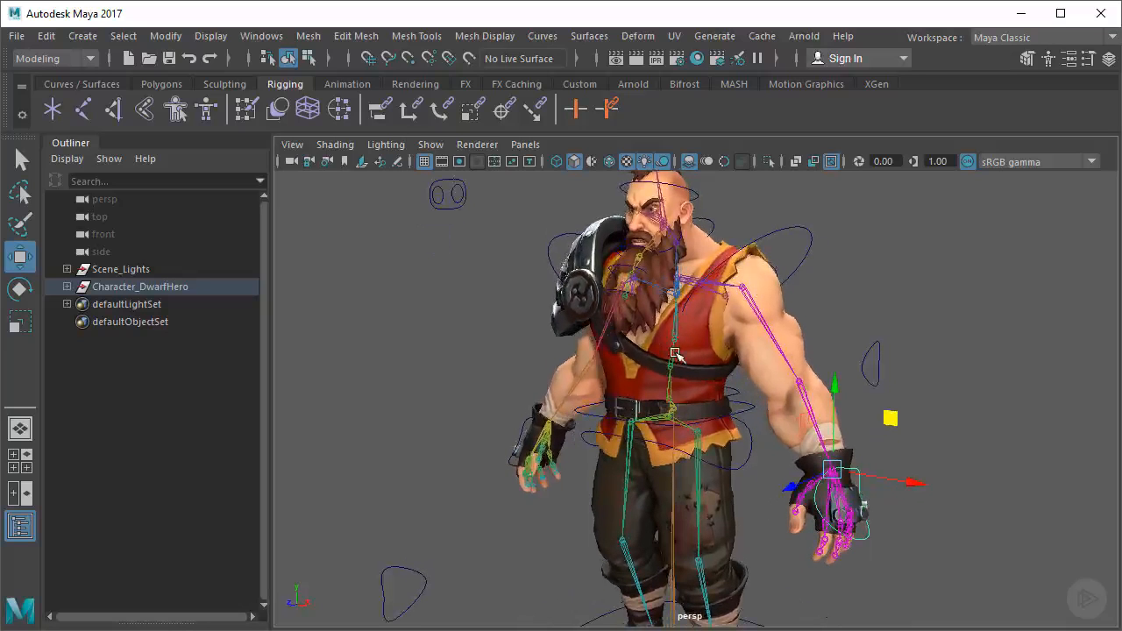
middle_click_drag(675, 352, 683, 413, "alt")
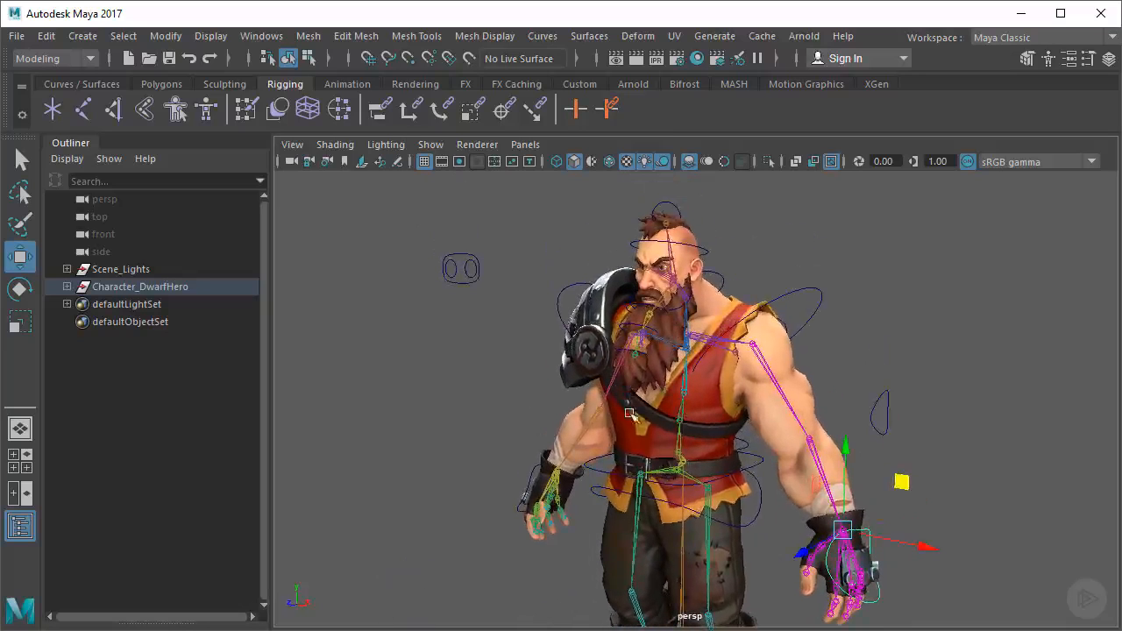
right_click_drag(521, 356, 701, 363, "alt")
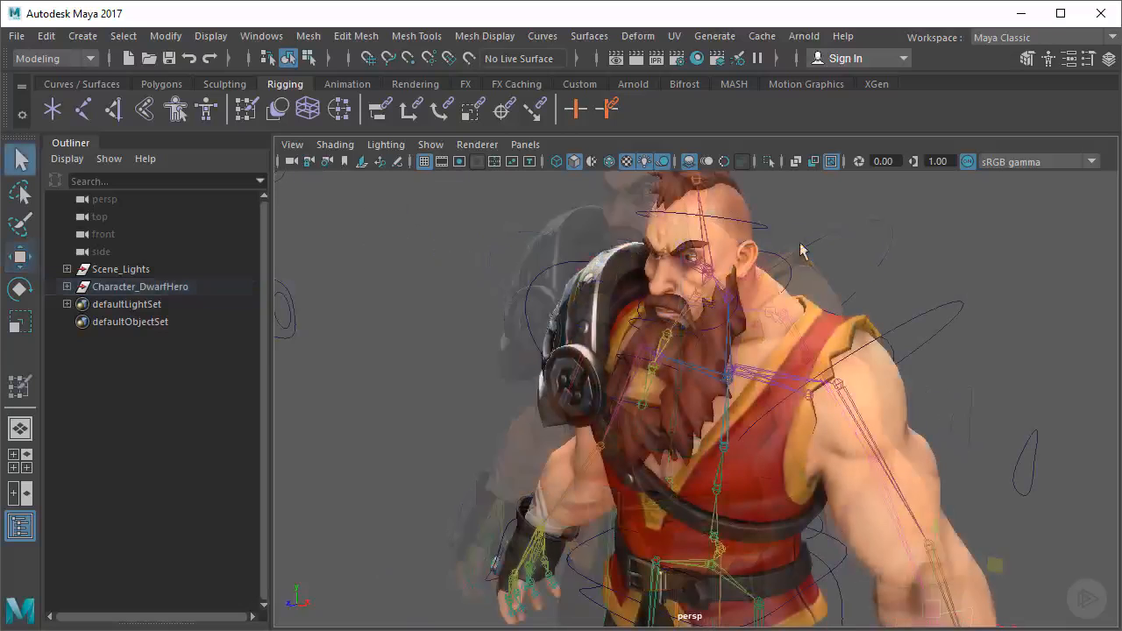
left_click_drag(892, 340, 848, 337, "alt")
right_click_drag(848, 338, 839, 427, "alt")
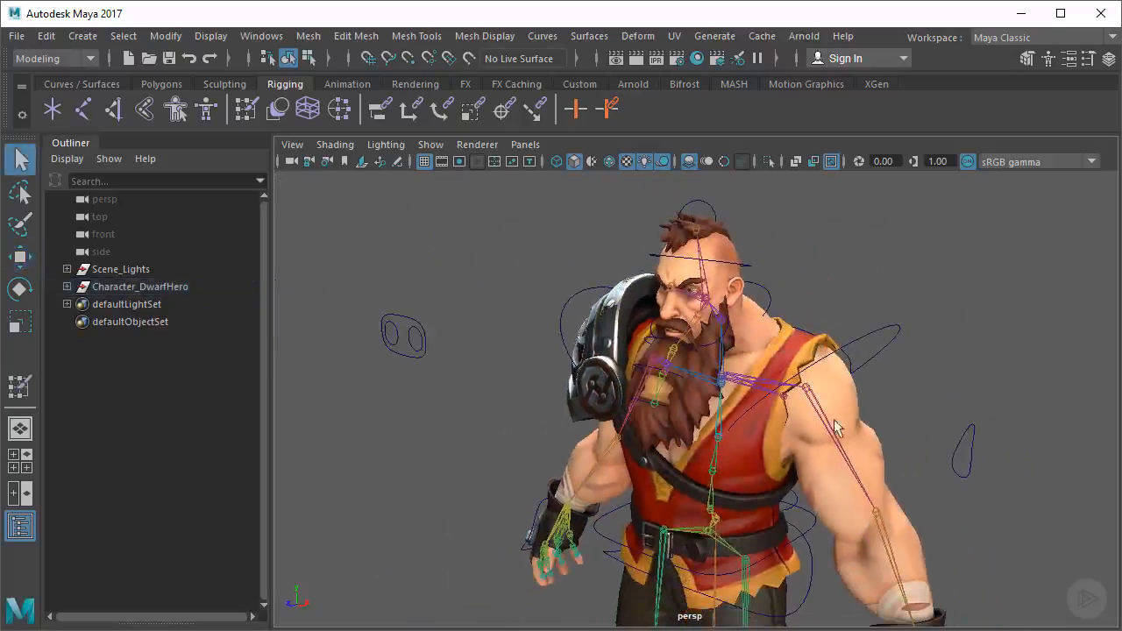
middle_click_drag(838, 428, 846, 353, "alt")
right_click_drag(942, 377, 907, 384, "alt")
left_click_drag(907, 384, 705, 338, "alt")
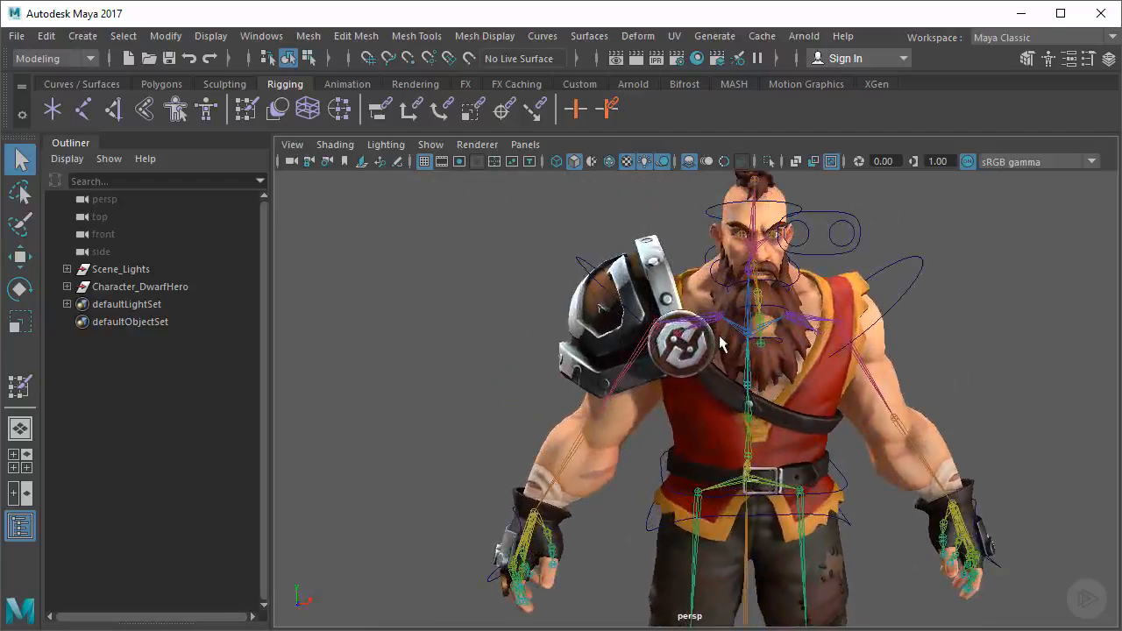
left_click_drag(722, 344, 700, 339, "alt")
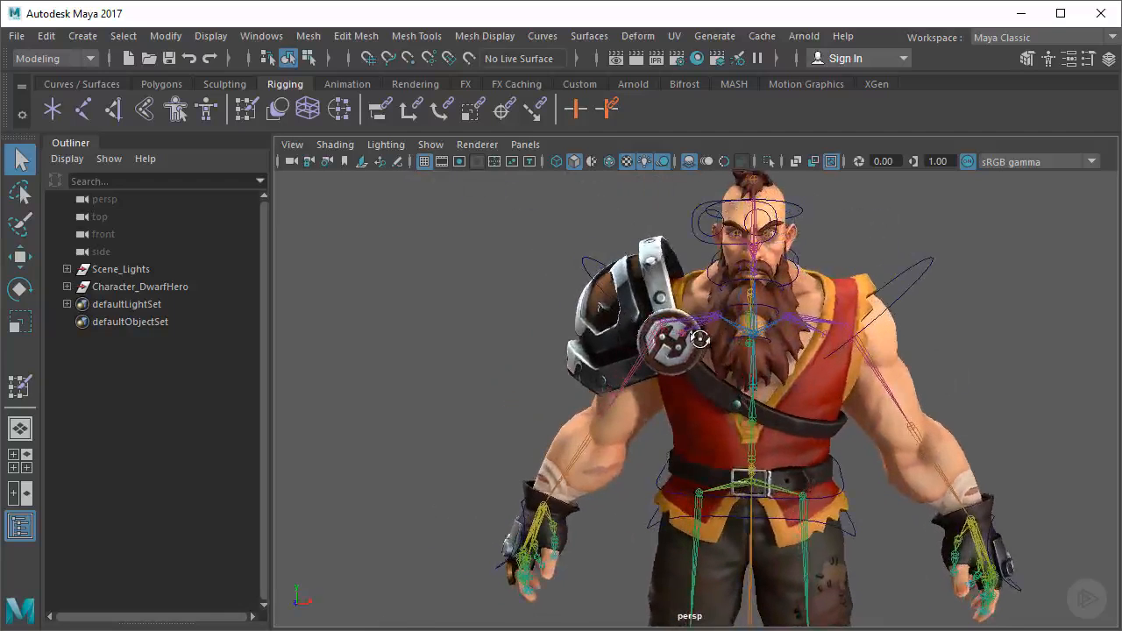
Try rotating the right shoulder pauldron's control around different axes to test how the armour deforms
middle_click_drag(666, 314, 696, 345, "alt")
right_click_drag(623, 322, 669, 327, "alt")
left_click_drag(669, 326, 697, 362, "alt")
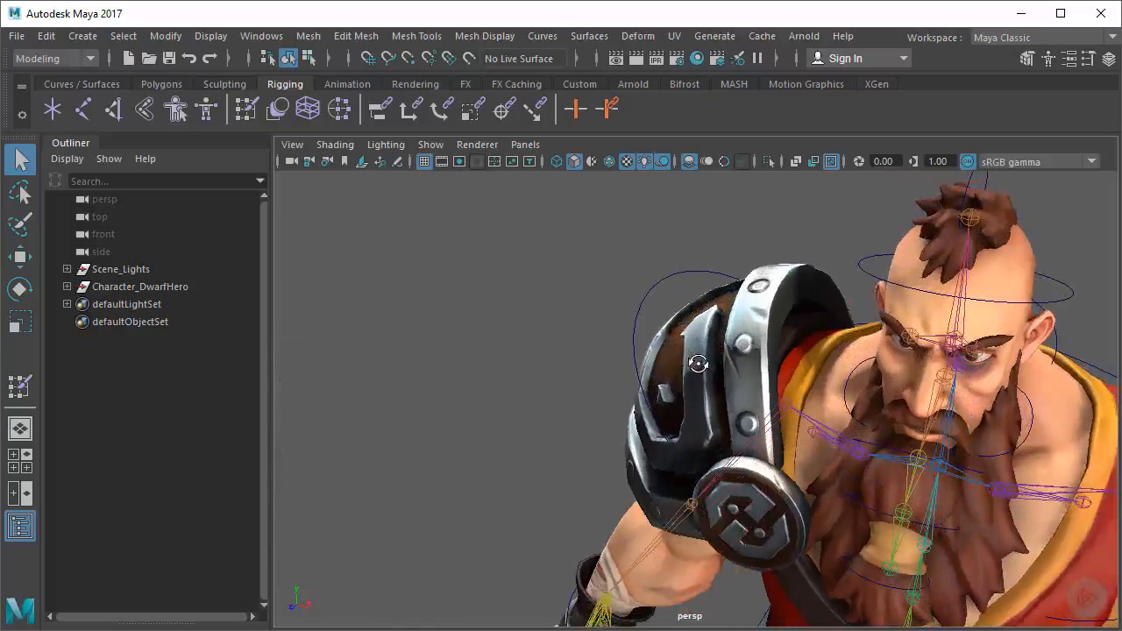
left_click_drag(663, 303, 442, 212)
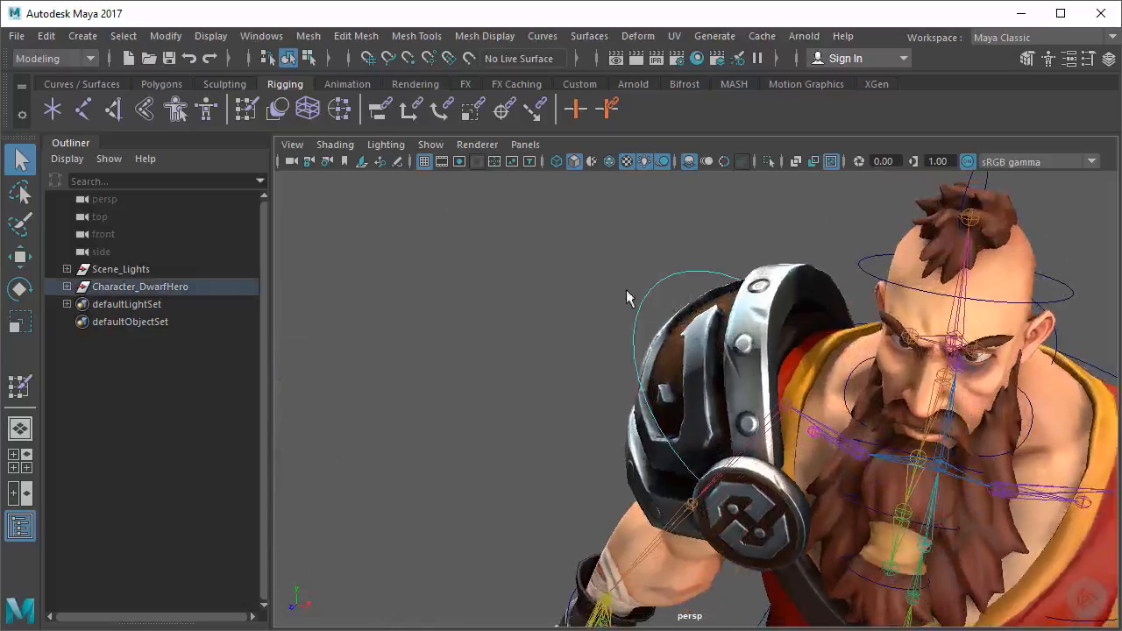
mouse_move(626, 297)
left_mouse_down("alt")
mouse_move(605, 310)
mouse_move(608, 298)
left_mouse_up("alt")
key("e")
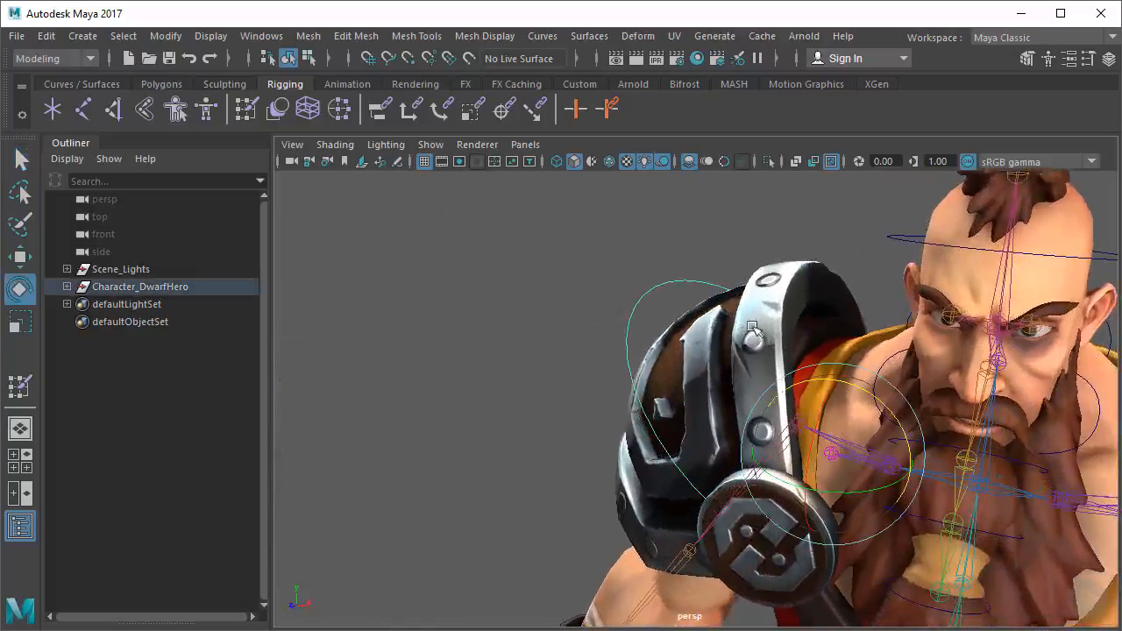
left_click_drag(828, 366, 908, 366)
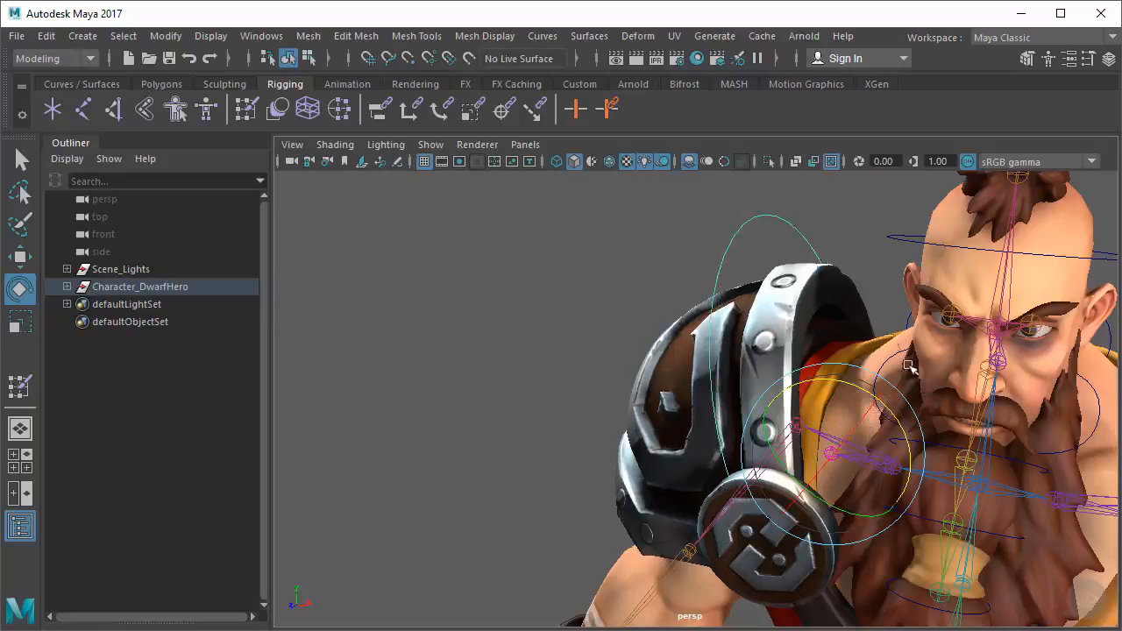
left_click_drag(797, 442, 816, 440)
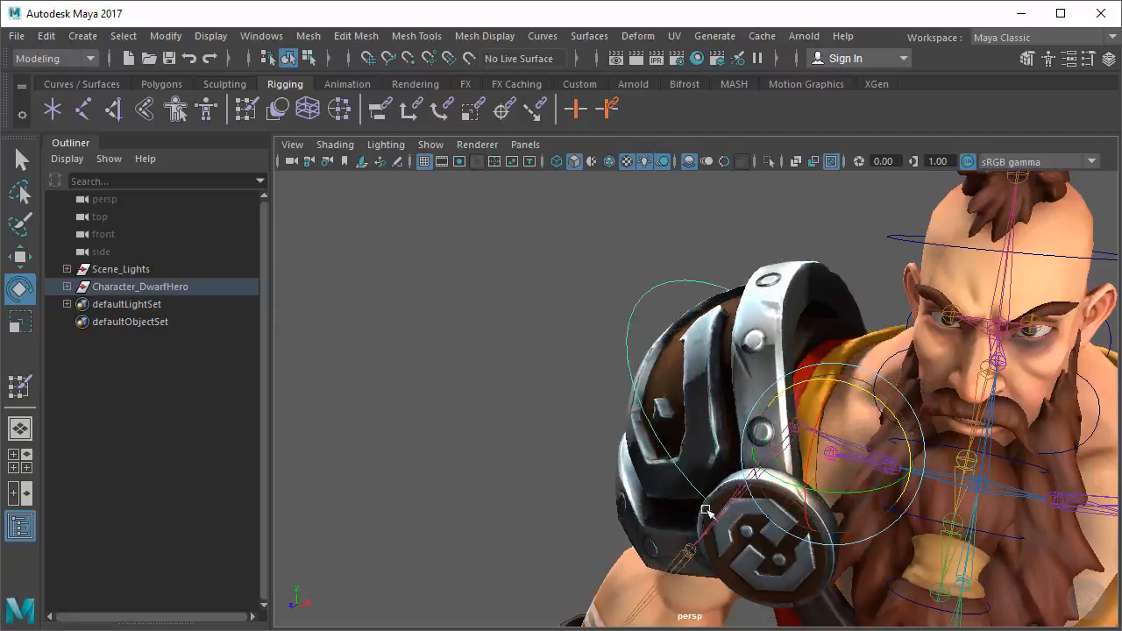
left_click_drag(860, 388, 863, 463)
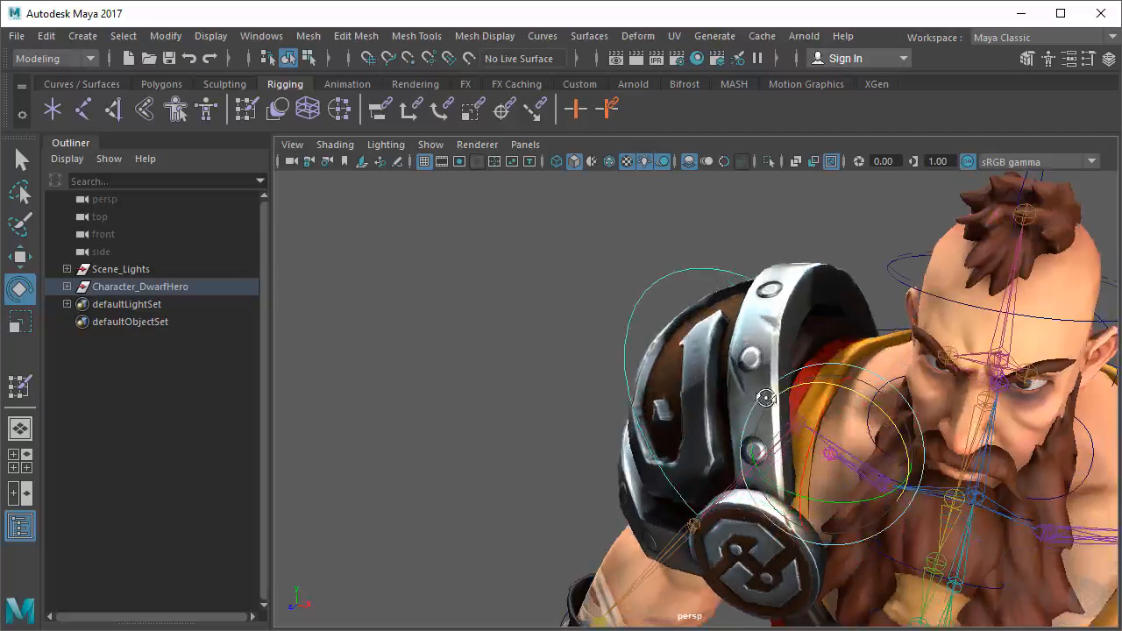
Take Model_Layer out of reference mode so it is selectable, and select the dwarf's mesh
left_click_drag(765, 398, 780, 385, "alt")
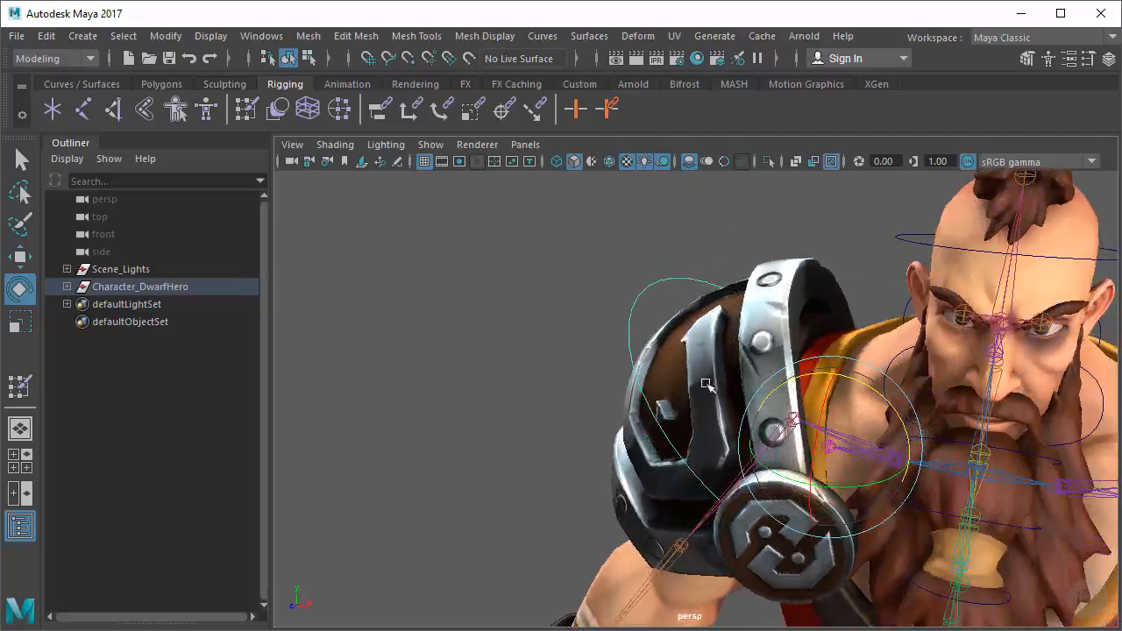
left_click_drag(687, 376, 670, 373, "alt")
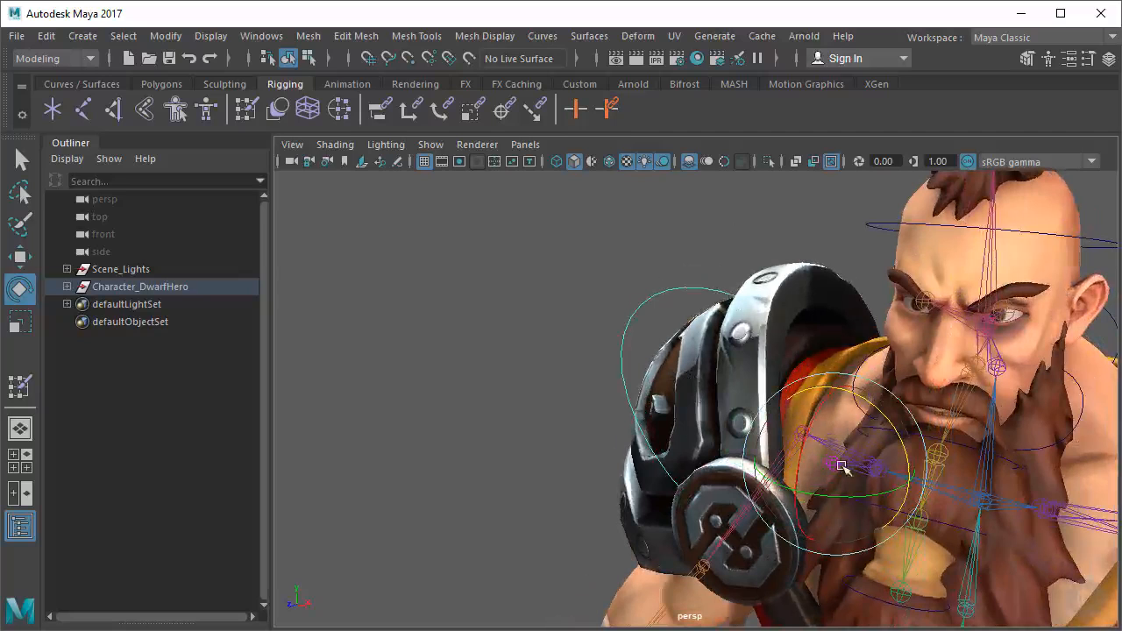
left_click_drag(799, 453, 799, 450, "alt")
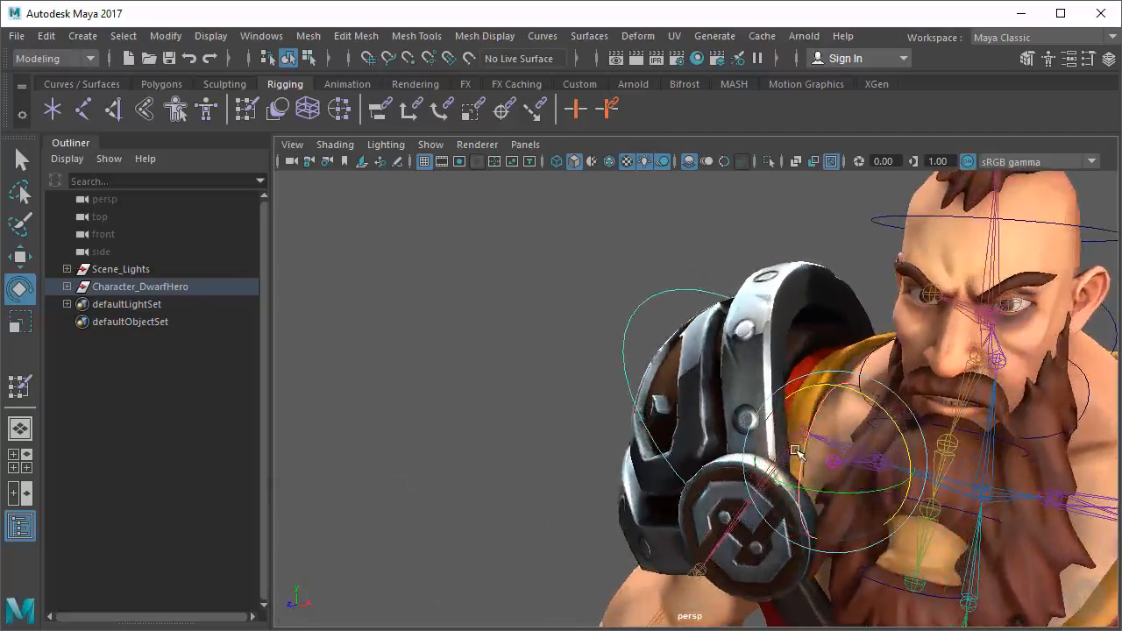
left_click_drag(687, 388, 693, 397, "alt")
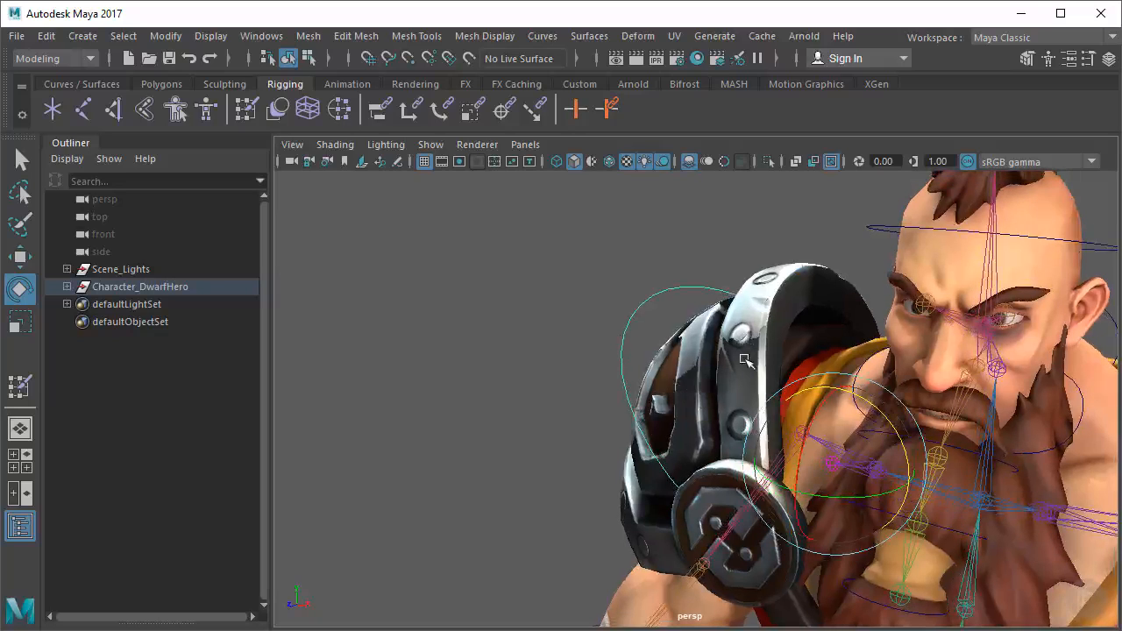
left_click_drag(745, 359, 755, 362, "alt")
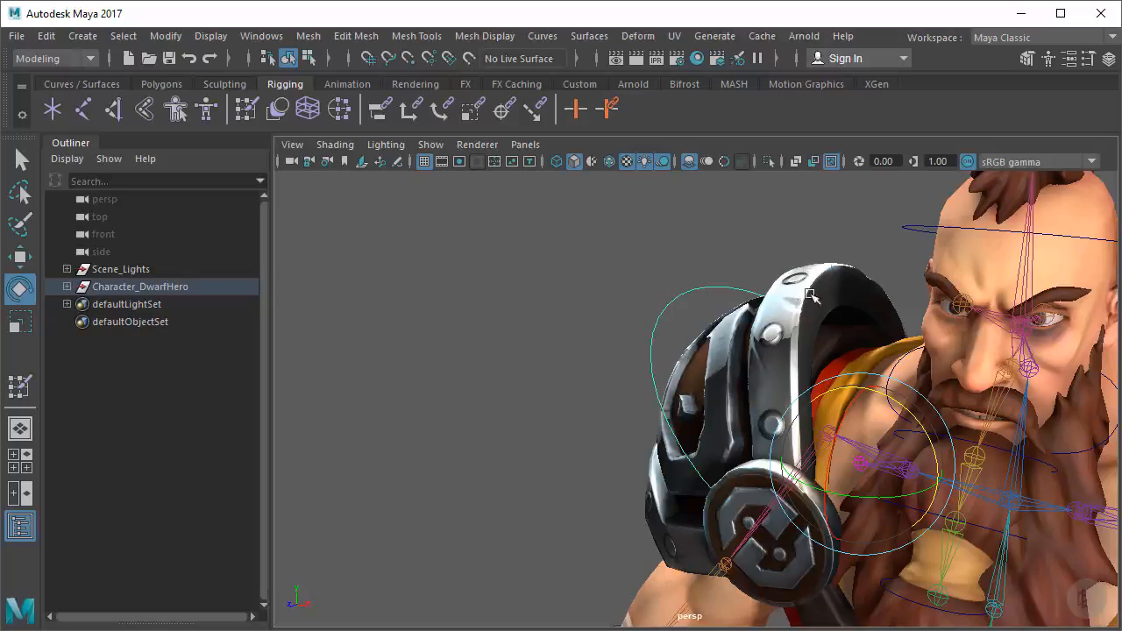
left_click(1108, 57)
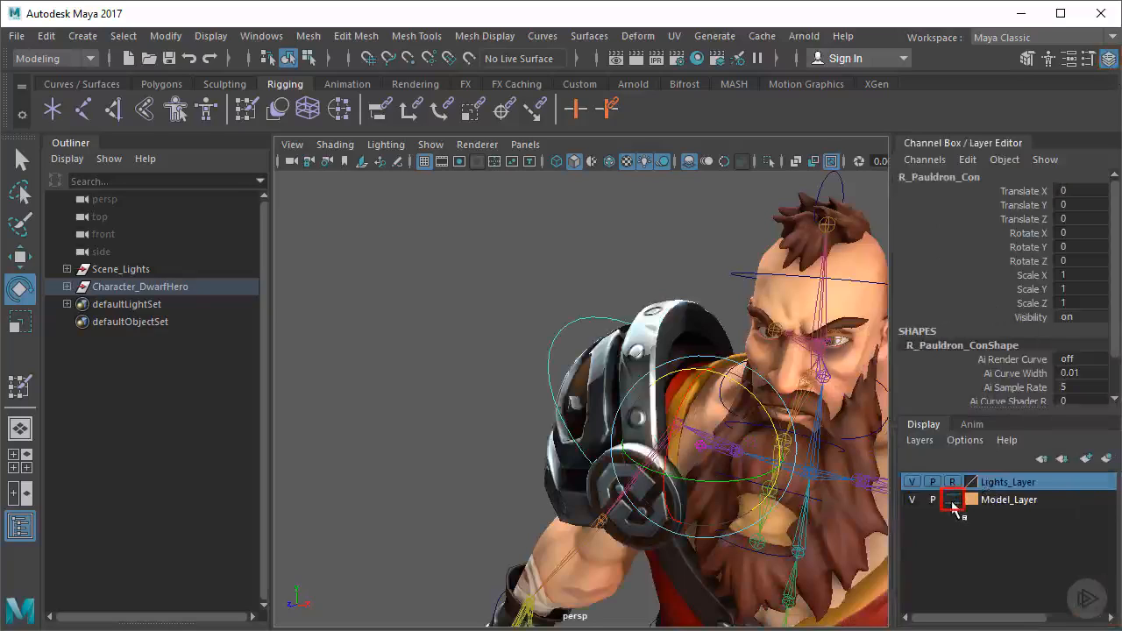
left_click(1108, 57)
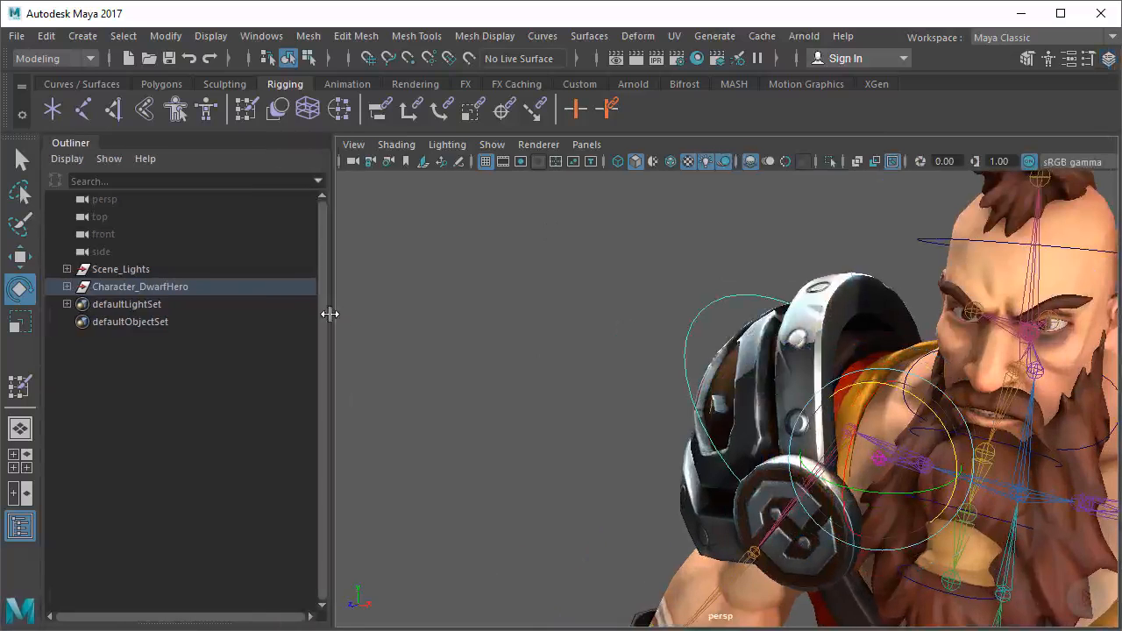
left_click_drag(321, 313, 270, 313)
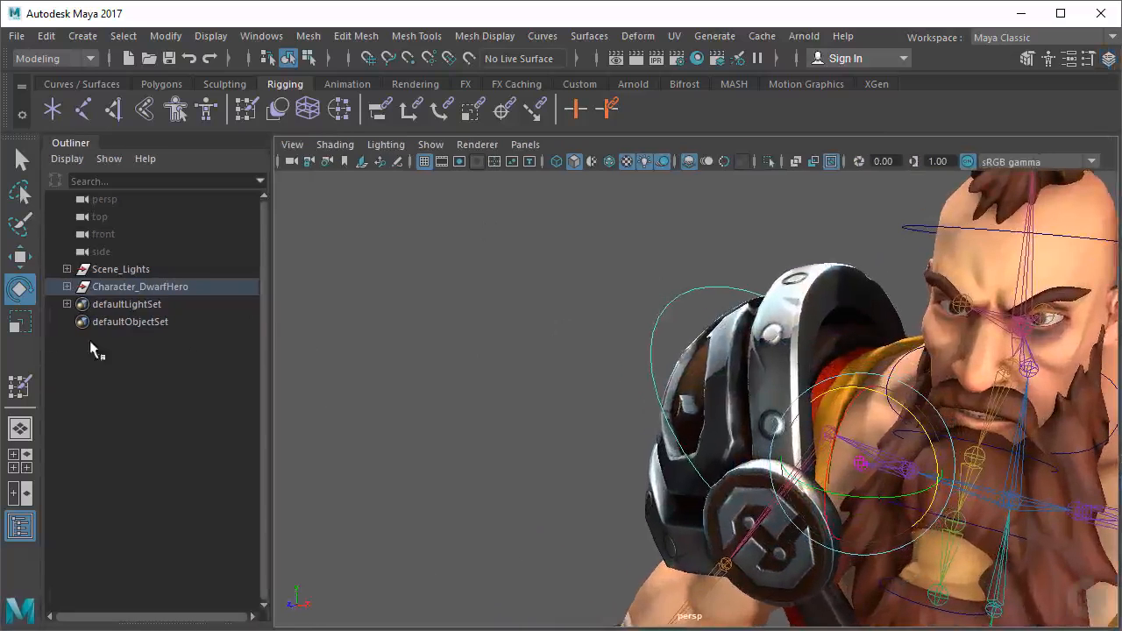
left_click(793, 316)
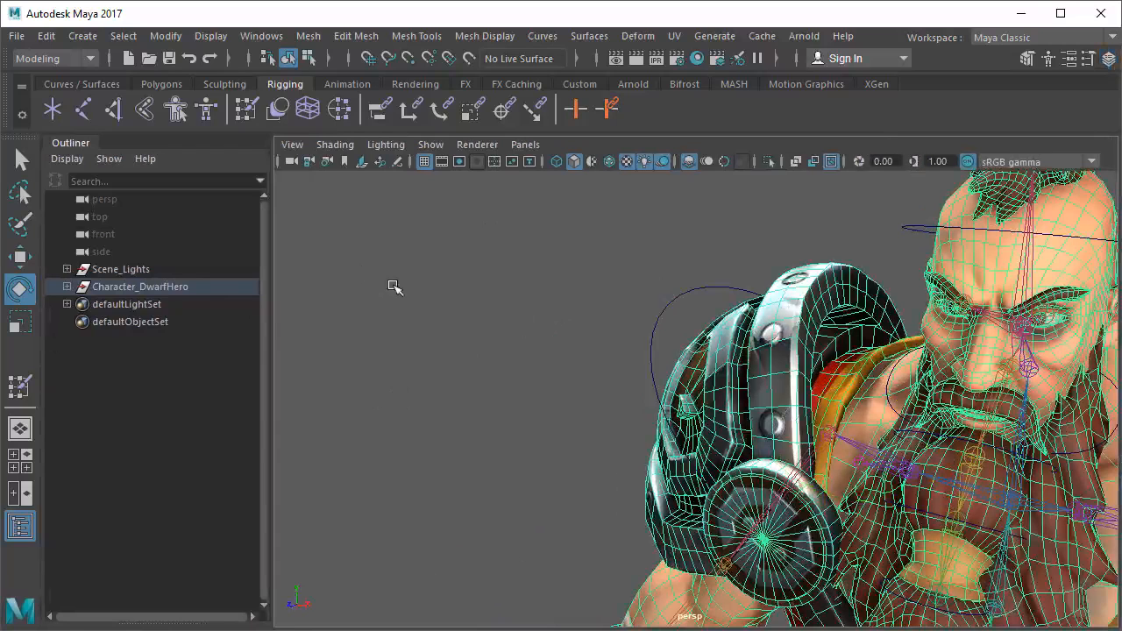
Open the Component Editor for the selected mesh and show its Smooth Skins weights
left_click(262, 36)
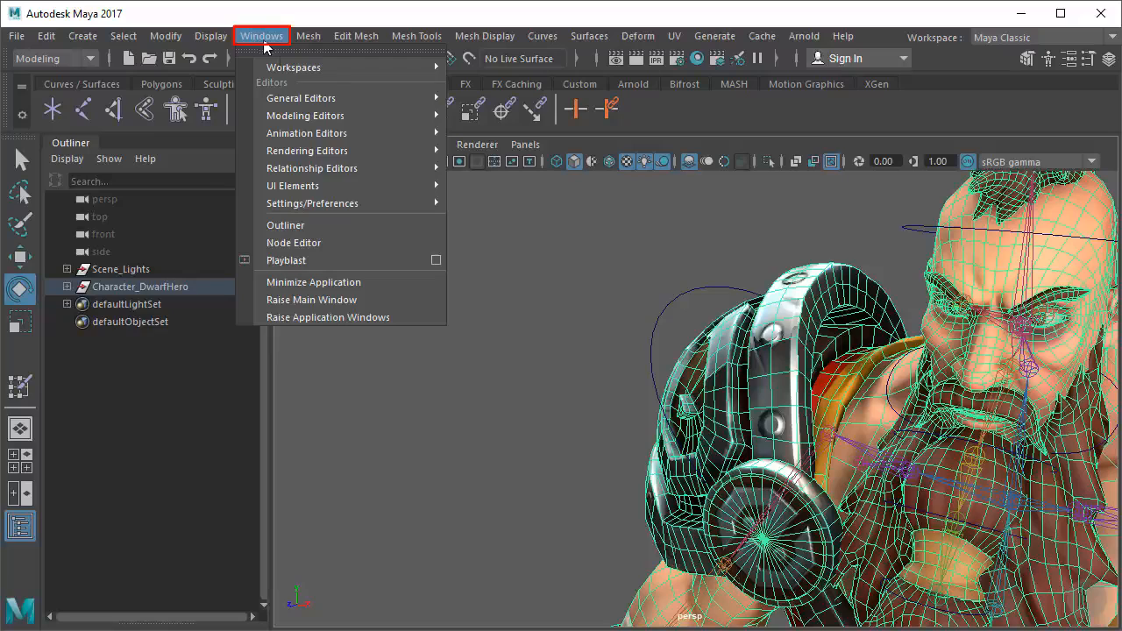
mouse_move(333, 95)
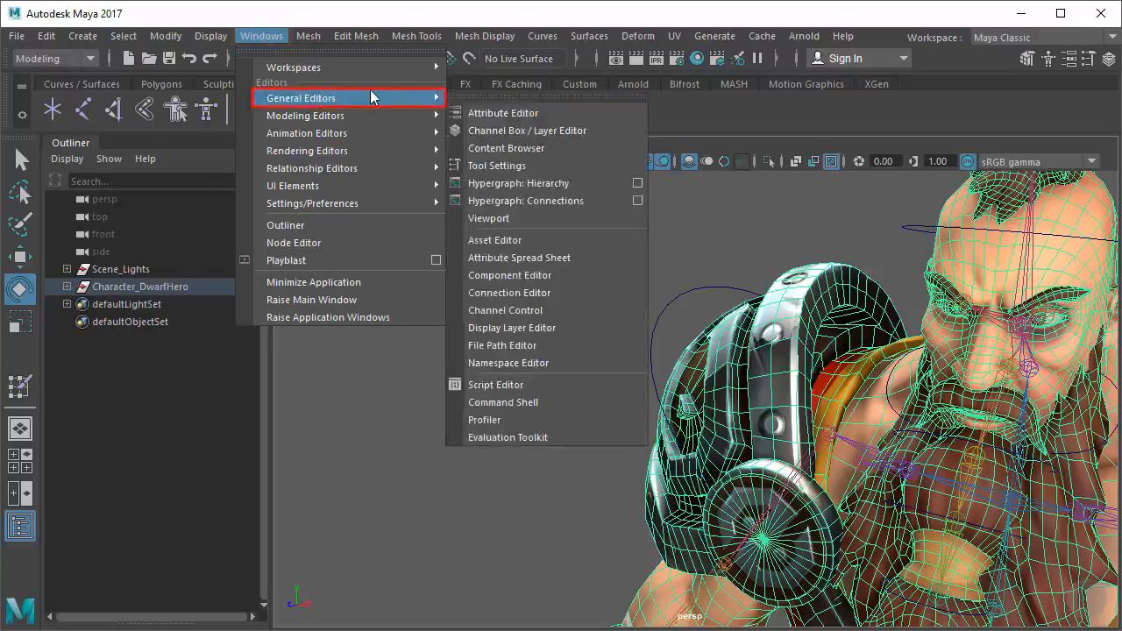
left_click(524, 274)
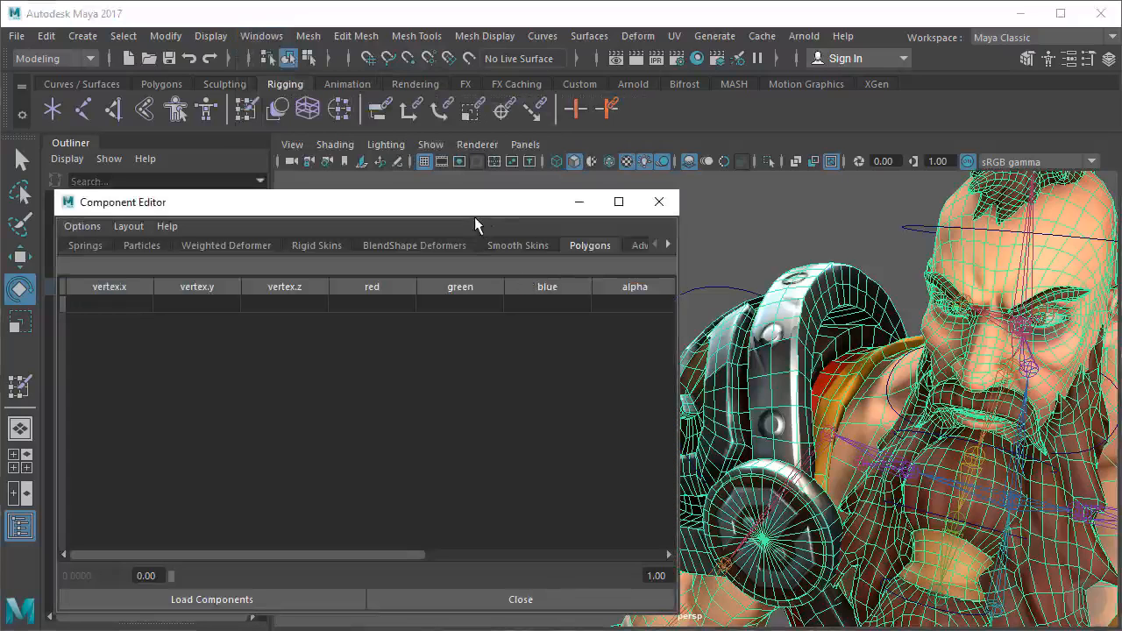
left_click_drag(482, 216, 516, 193)
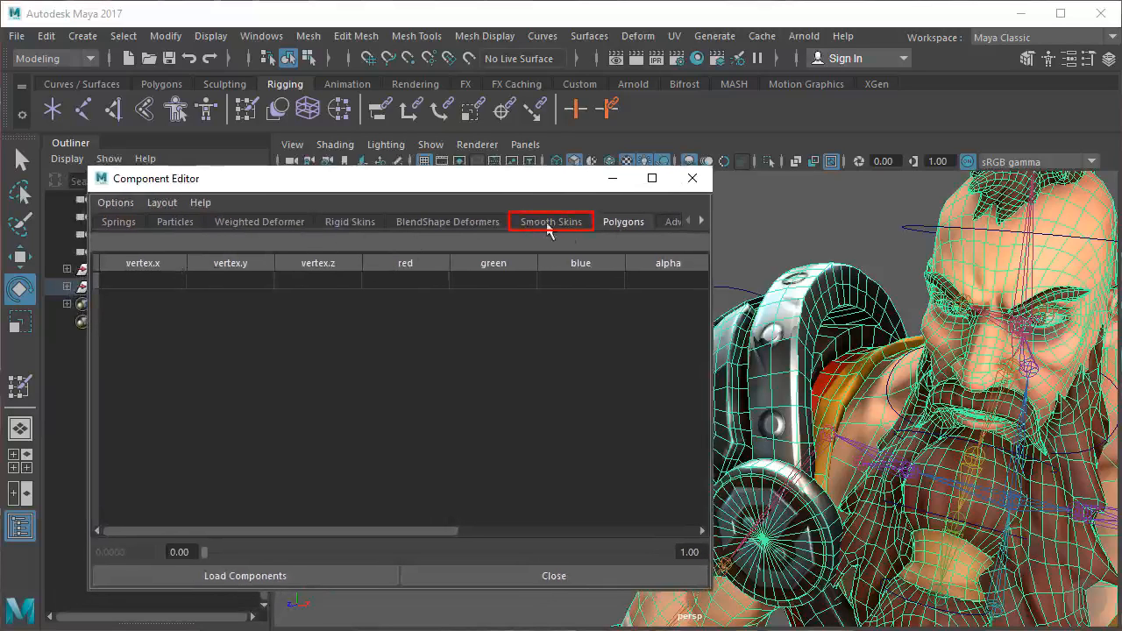
left_click(551, 222)
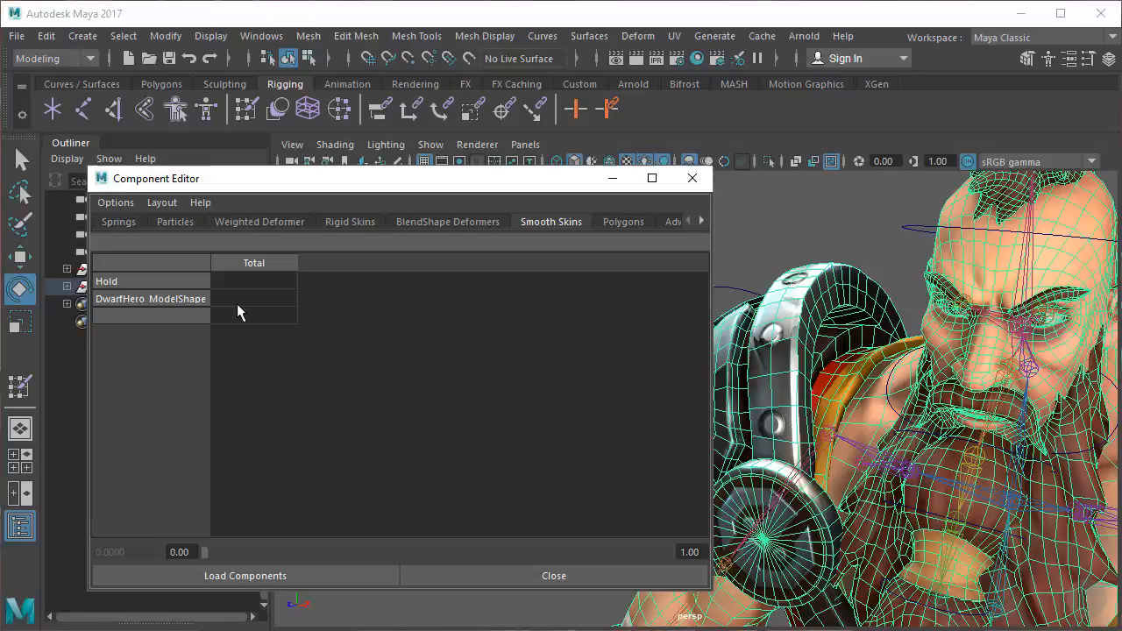
Switch the mesh to face selection and select the right pauldron's armour shell together with its round disc
left_click_drag(830, 227, 840, 298, "alt")
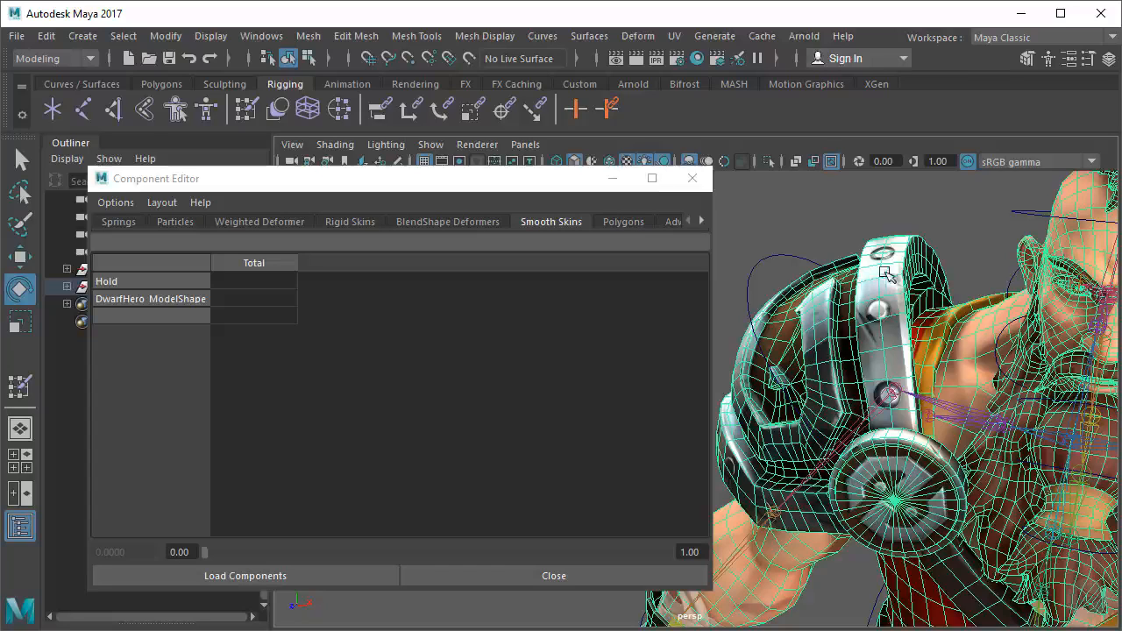
right_click_drag(881, 274, 876, 327)
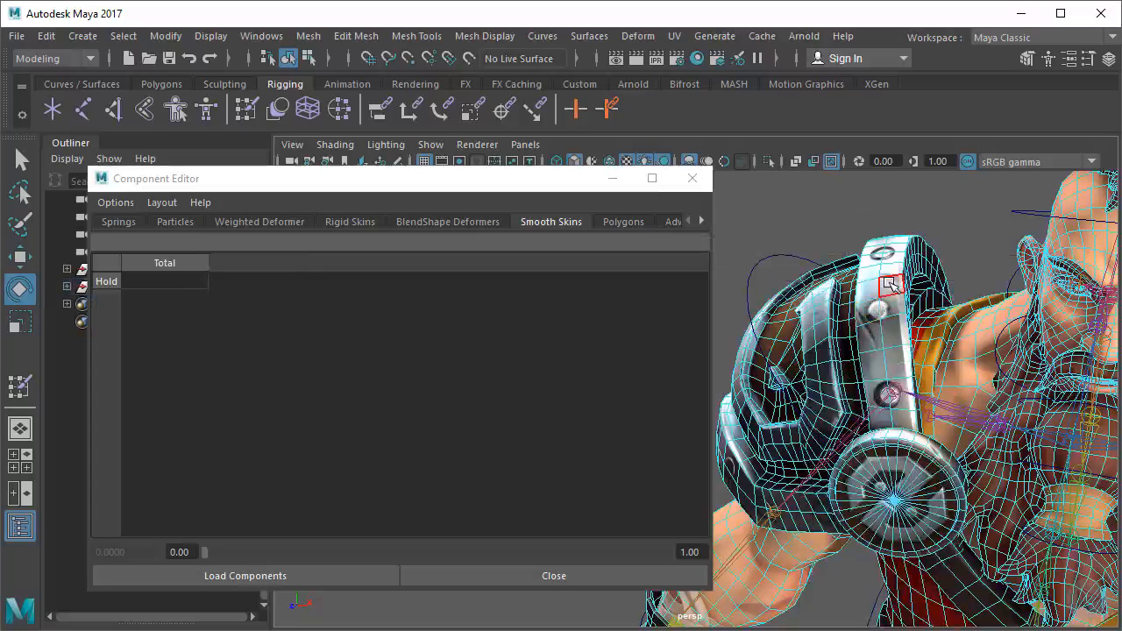
double_click(888, 282)
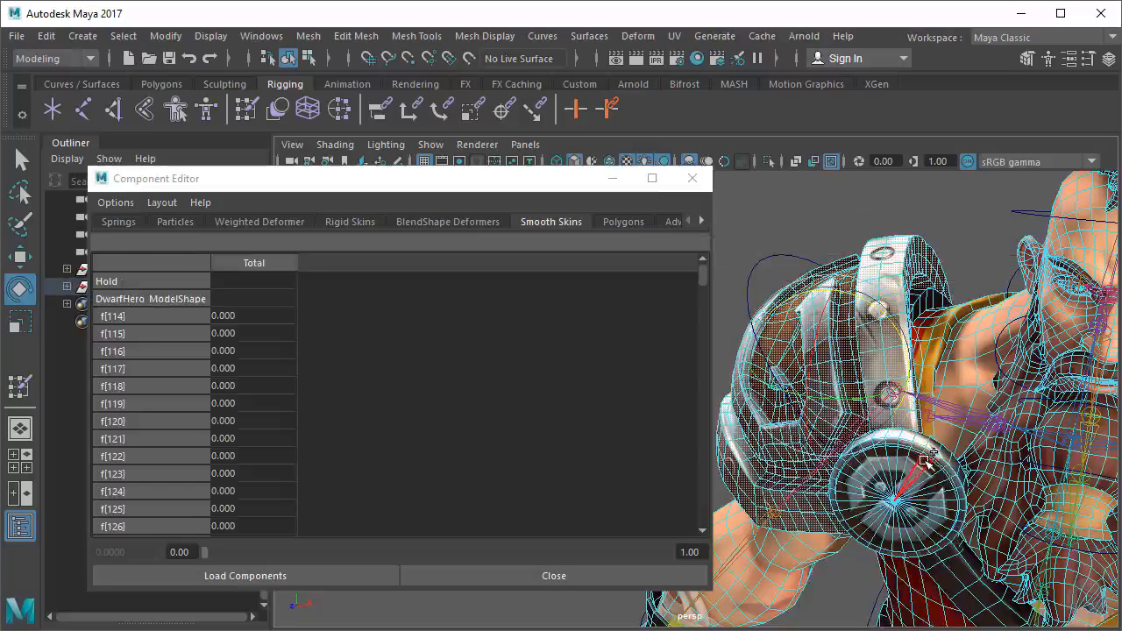
double_click(924, 460, "shift")
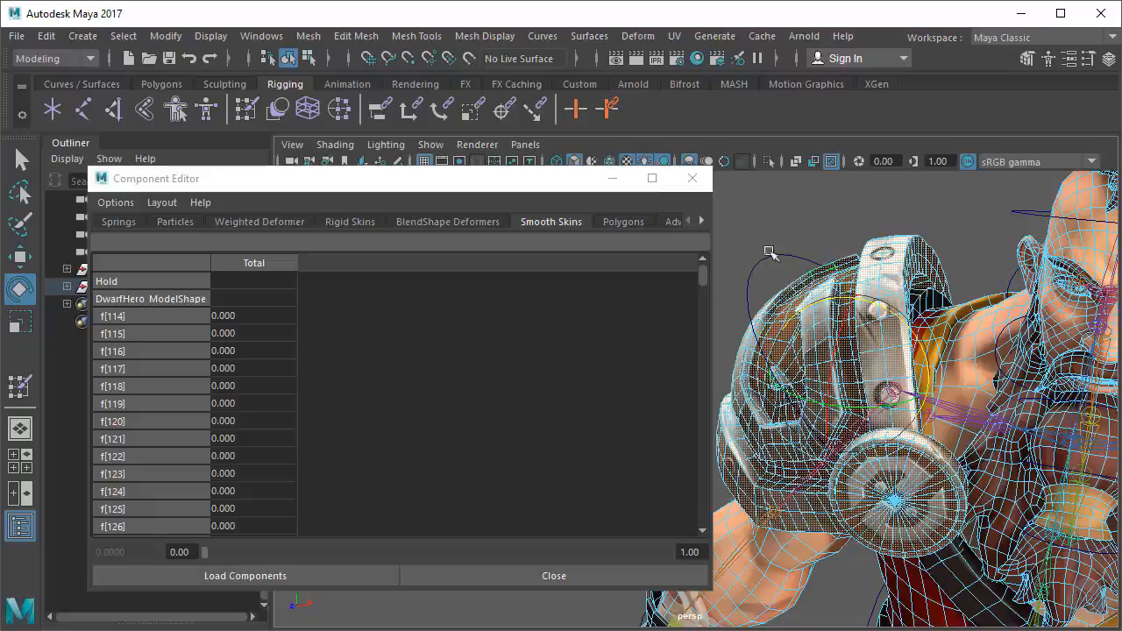
left_click_drag(775, 255, 965, 389, "alt")
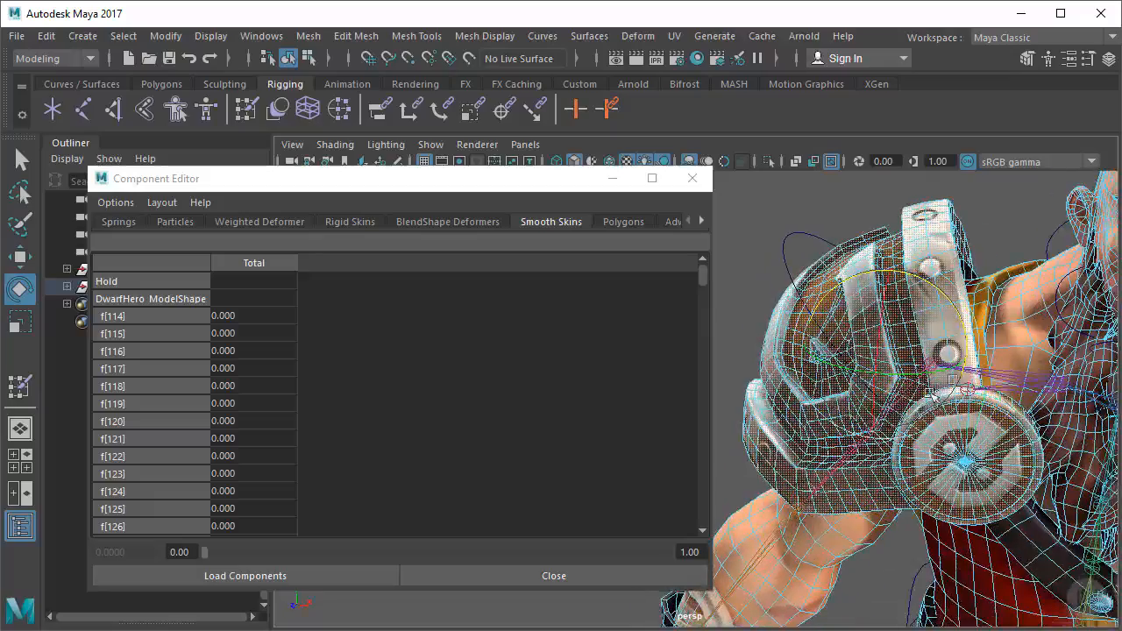
Convert the selected faces of the right pauldron's shell and disc to a vertex selection
left_click_drag(983, 376, 945, 386, "alt")
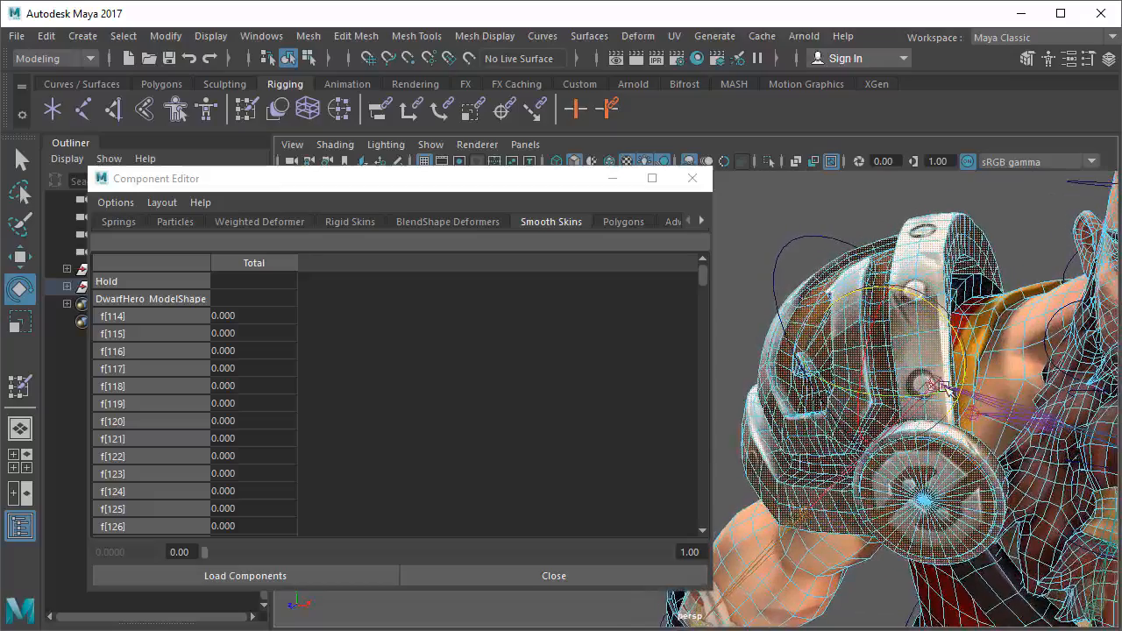
middle_click_drag(1004, 310, 997, 314, "alt")
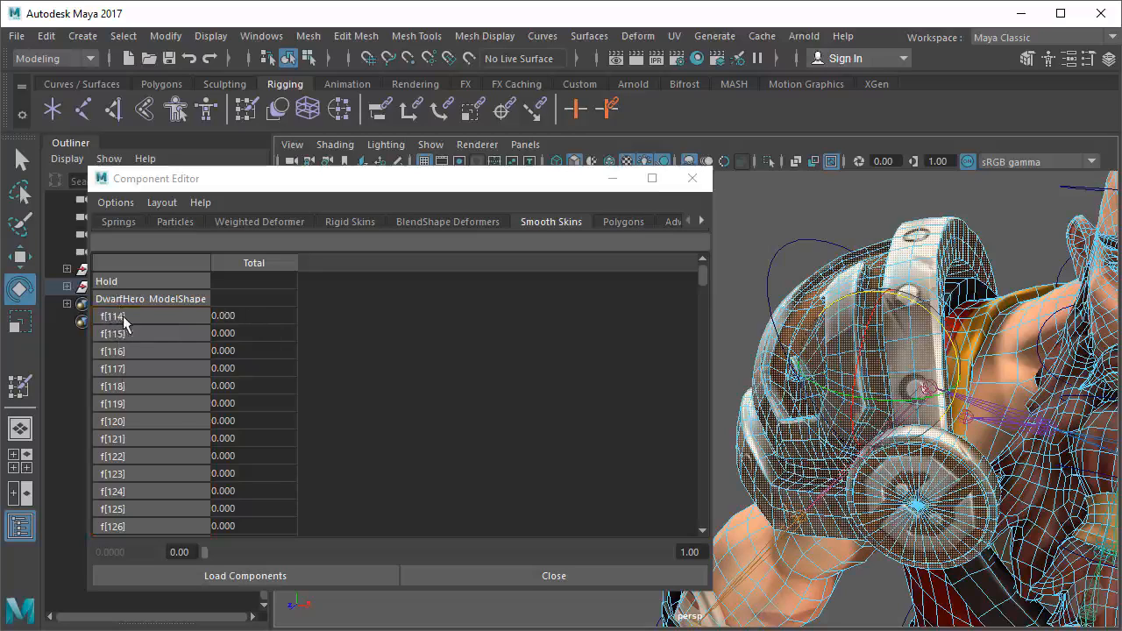
scroll(113, 344, "down", 5)
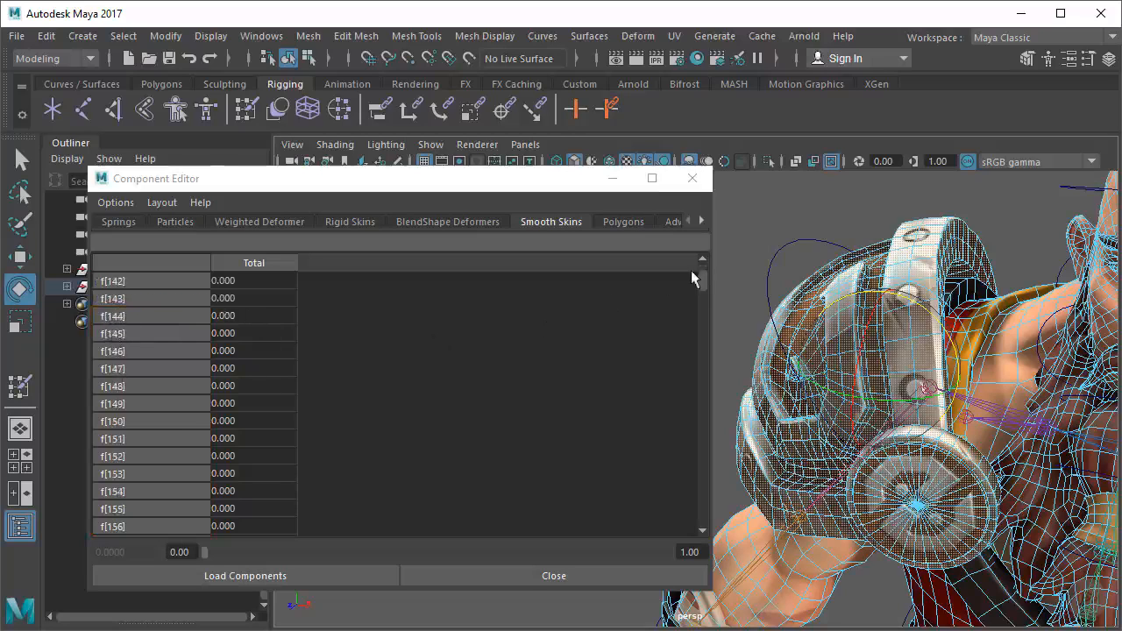
mouse_move(703, 277)
left_mouse_down()
mouse_move(707, 517)
mouse_move(694, 265)
left_mouse_up()
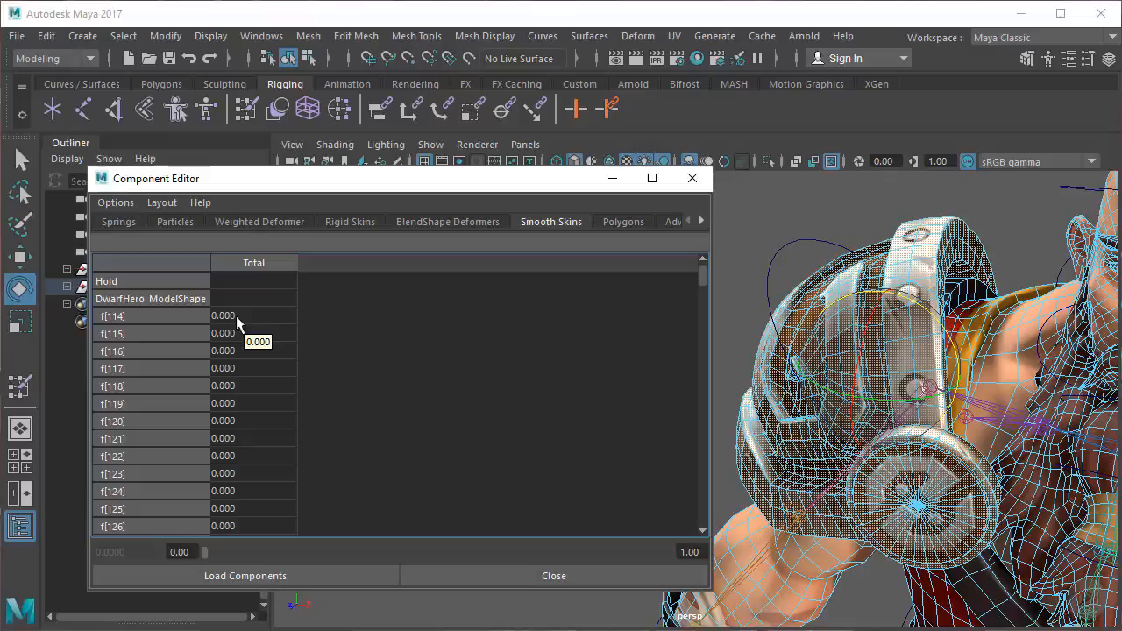
mouse_move(815, 365)
left_mouse_down("alt")
mouse_move(779, 373)
mouse_move(795, 376)
left_mouse_up("alt")
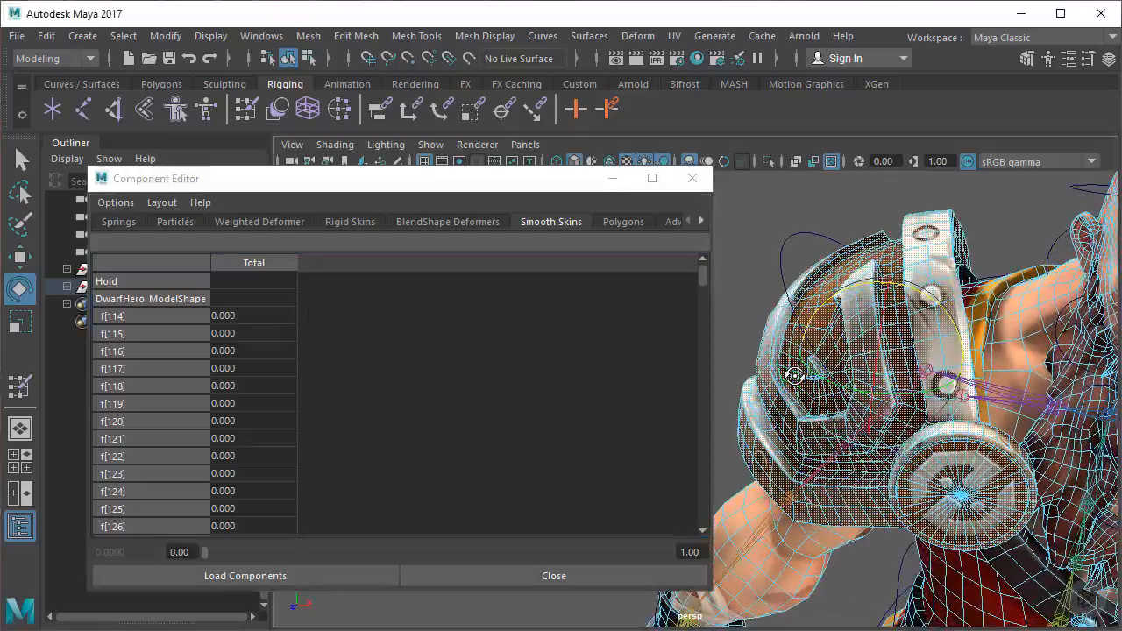
key("q")
middle_click_drag(827, 358, 800, 368, "alt")
left_click_drag(799, 371, 808, 366, "alt")
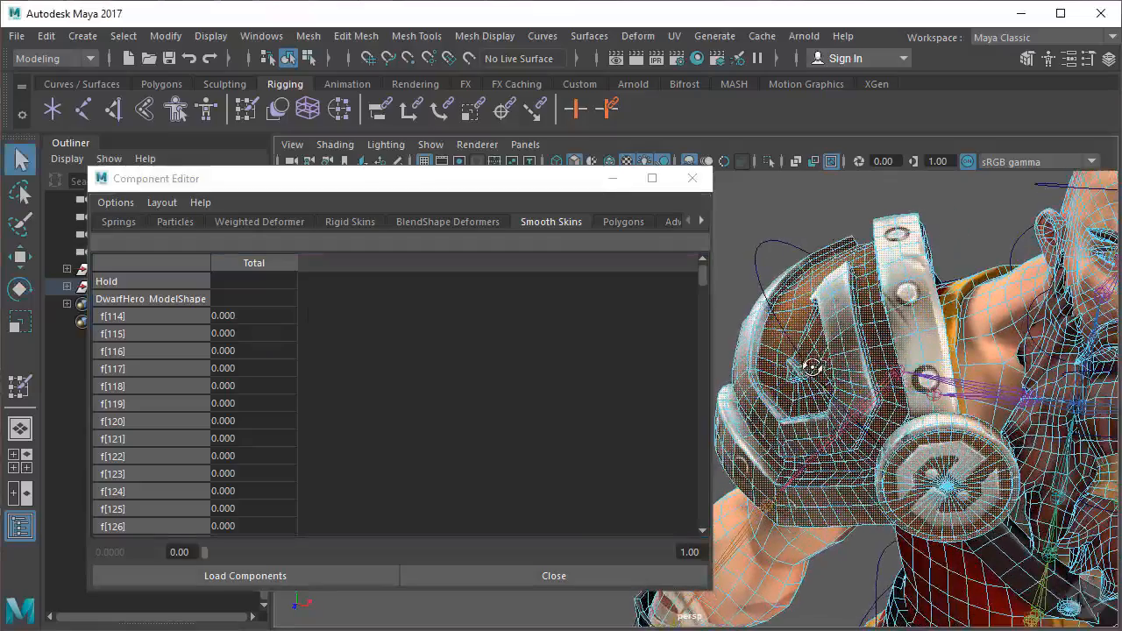
right_click(841, 320, "ctrl")
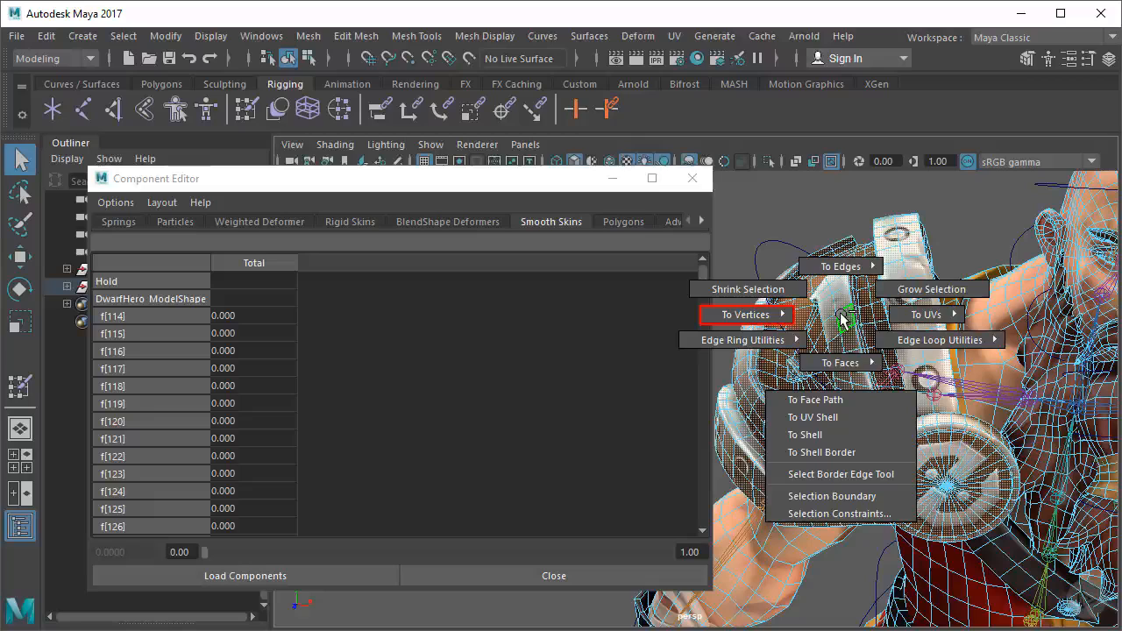
right_click_drag(841, 319, 659, 331, "ctrl")
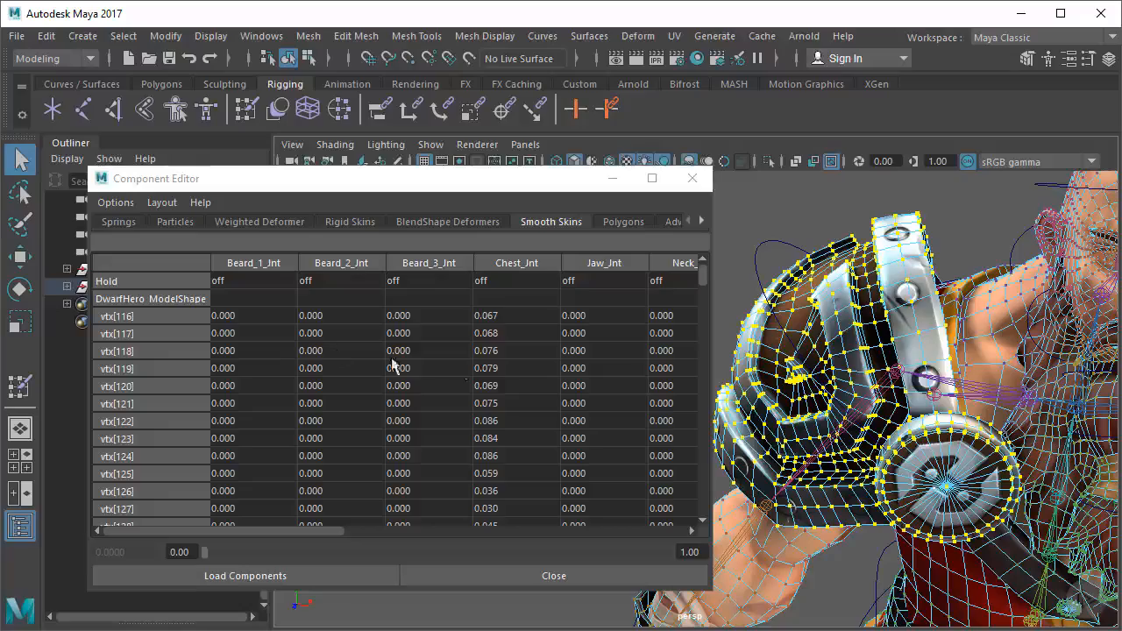
Set the R_Pauldron_Jnt weight to 1 for all the selected pauldron vertices, from vtx[116] through vtx[3896]
left_click_drag(899, 340, 866, 358, "alt")
left_click(273, 182)
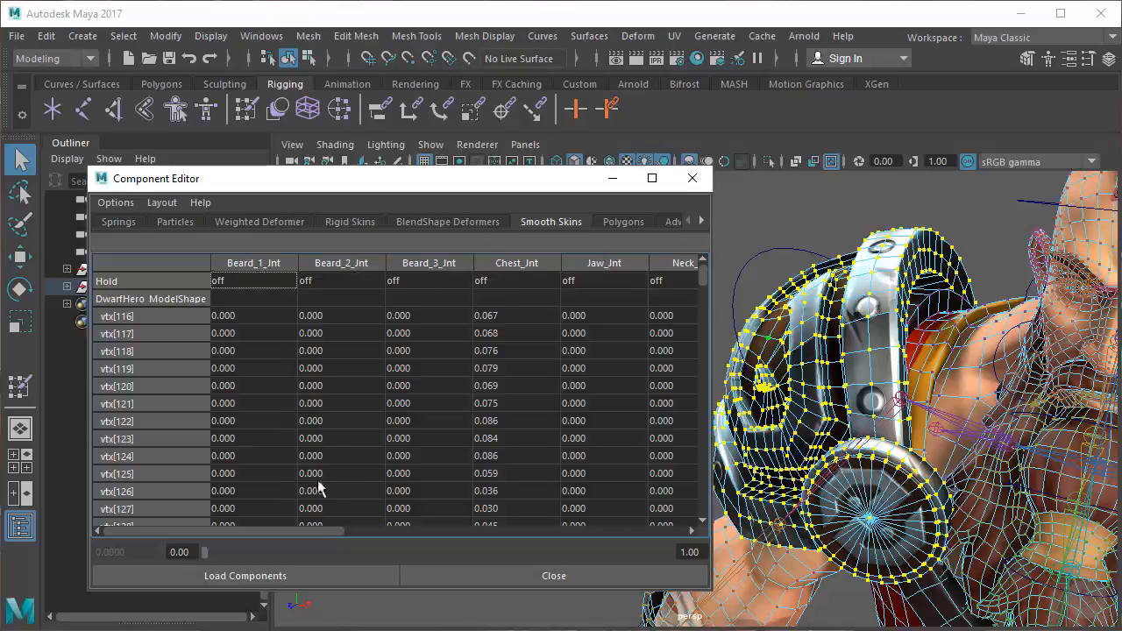
left_click_drag(325, 528, 658, 540)
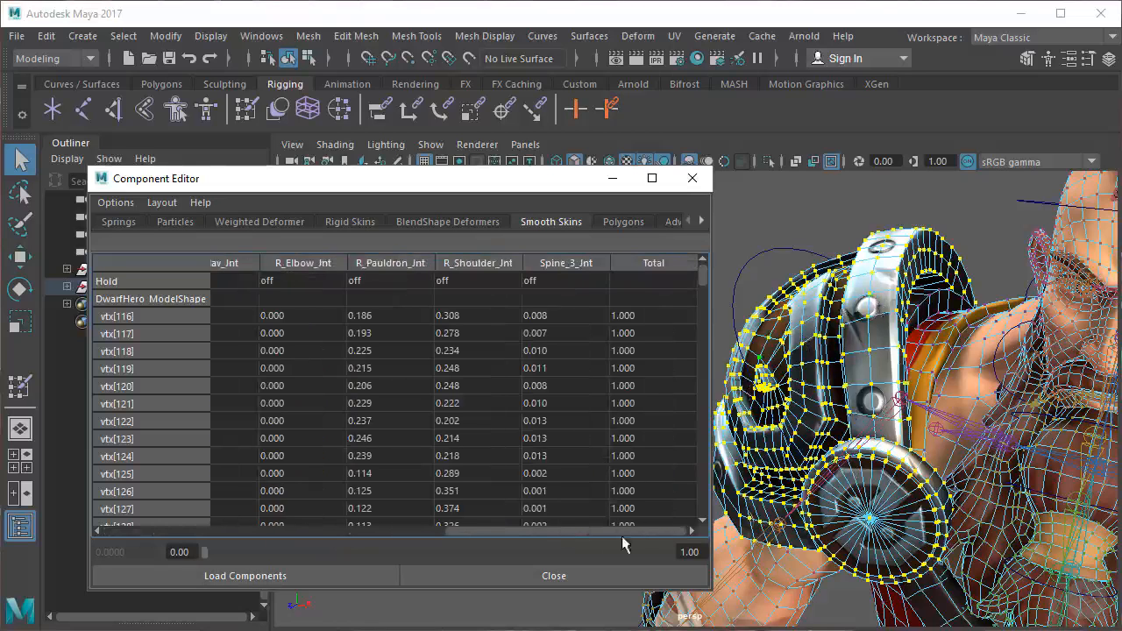
left_click_drag(1043, 366, 943, 361, "alt")
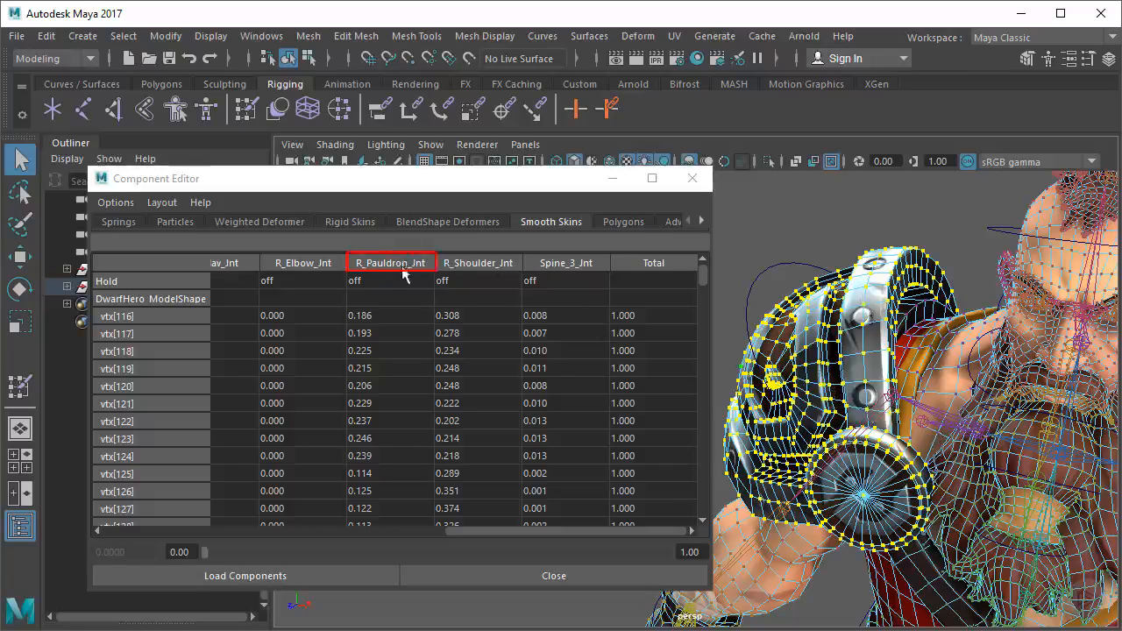
left_click(366, 320)
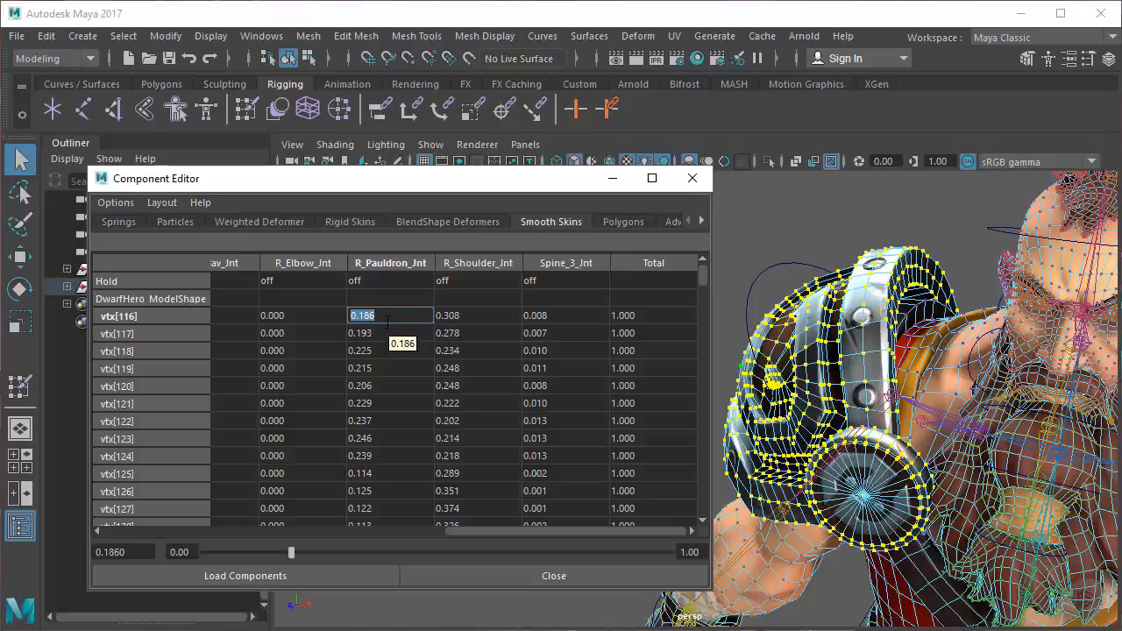
left_click_drag(815, 429, 414, 336, "alt")
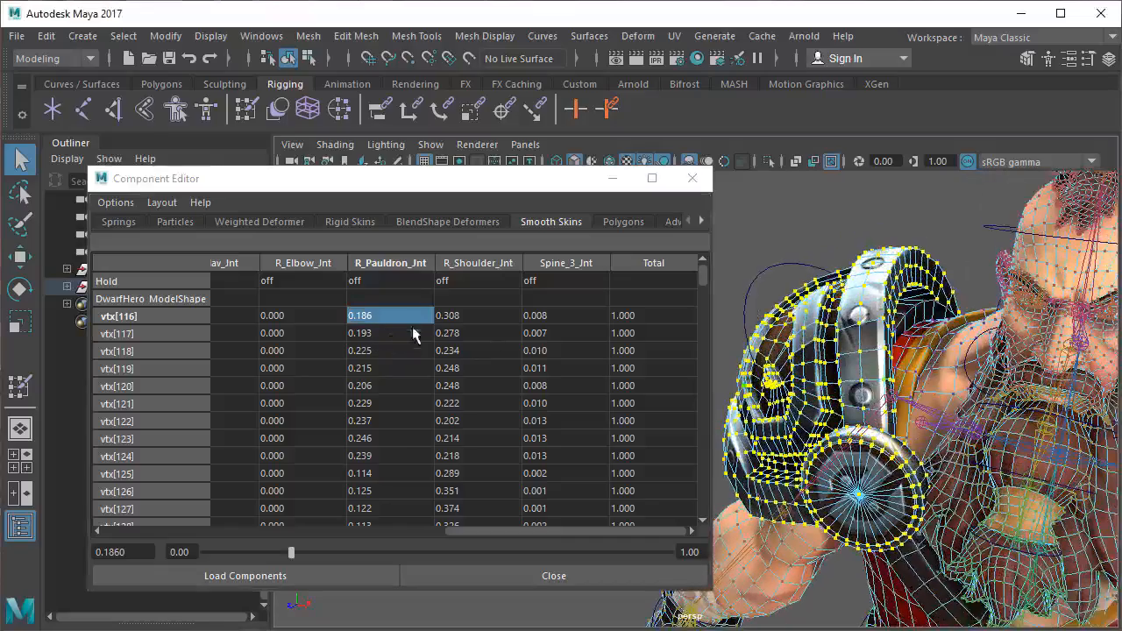
left_click(386, 316)
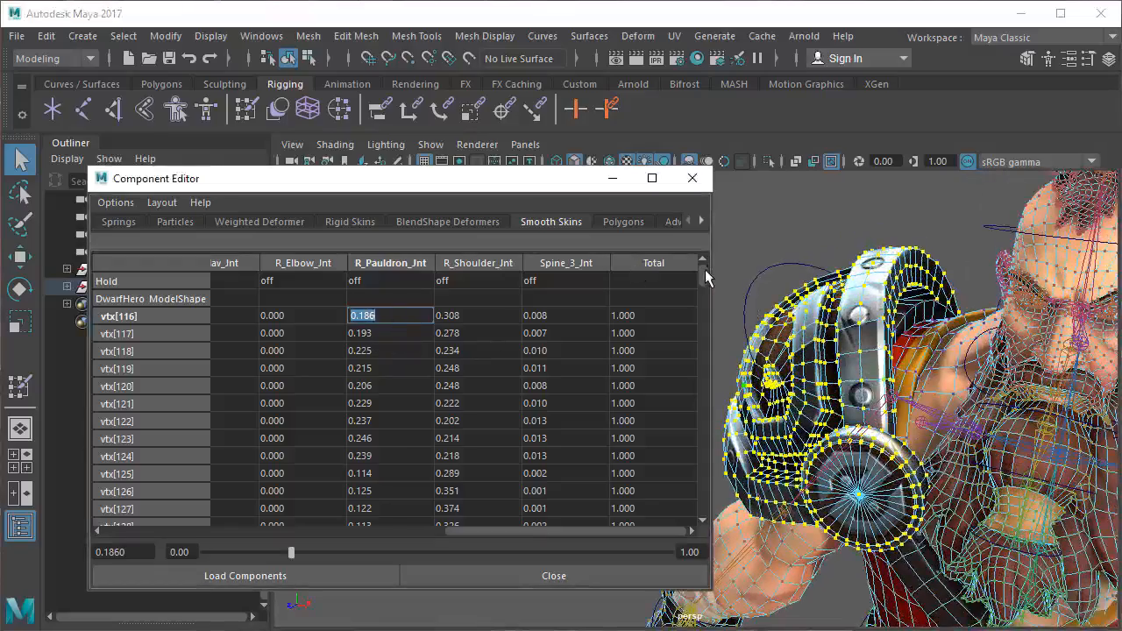
left_click_drag(704, 269, 706, 524)
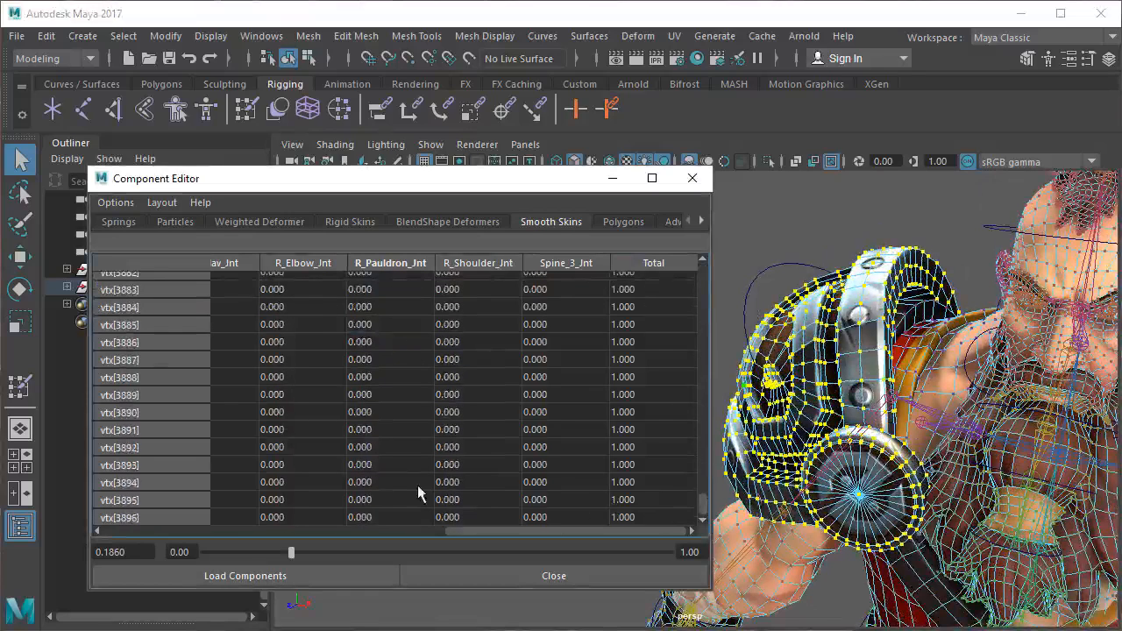
left_click(377, 517)
left_click(371, 517, "shift")
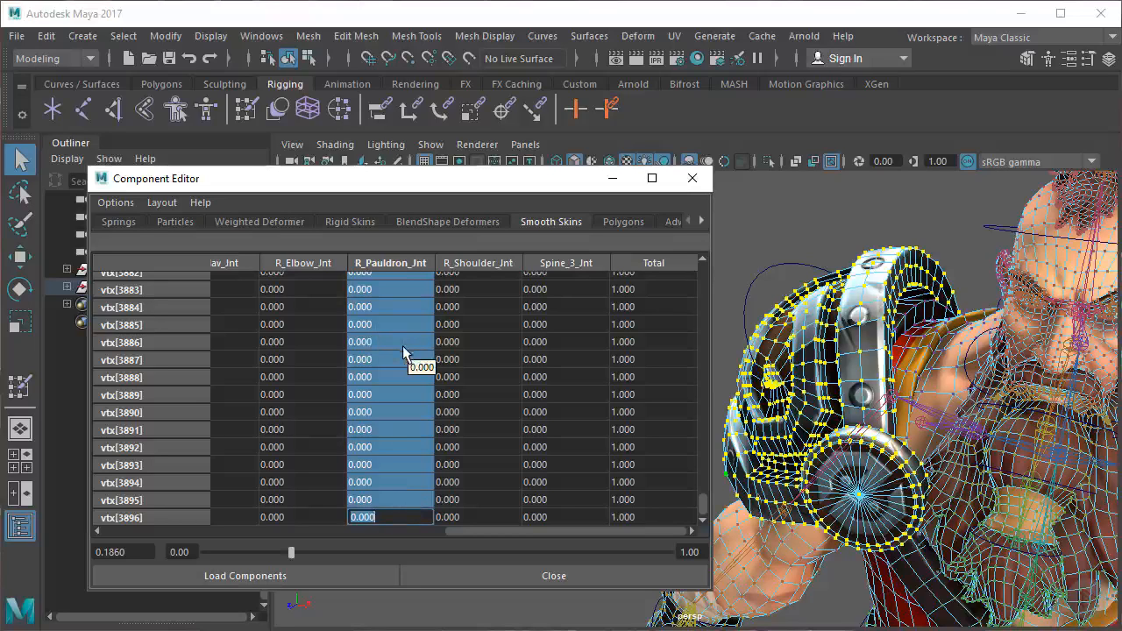
type("1")
key("Return")
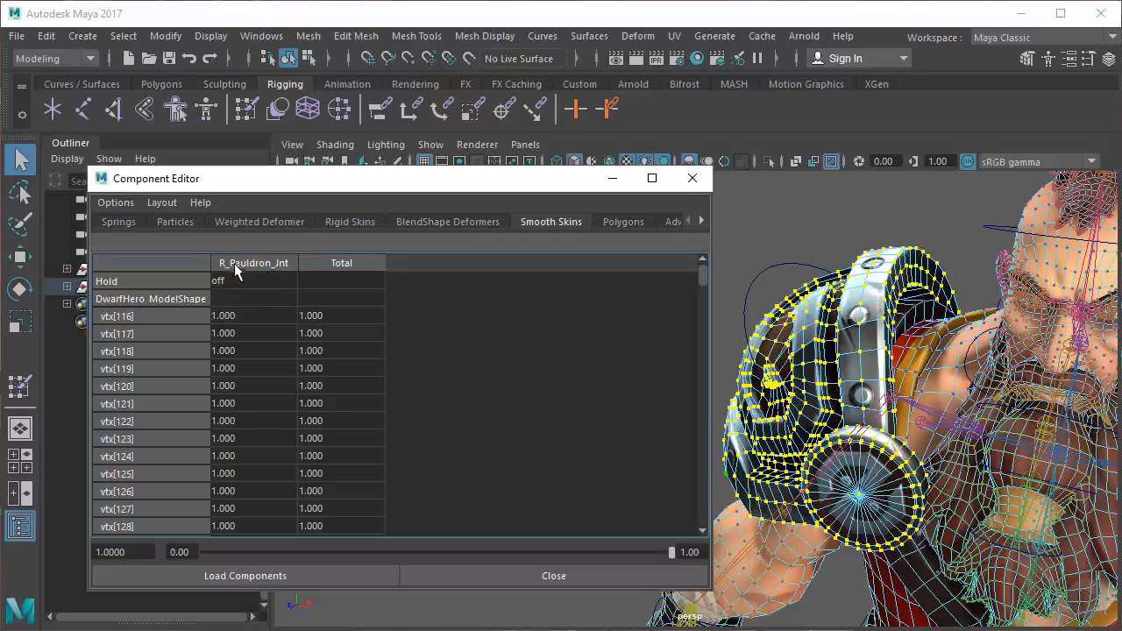
Select the right pauldron's control, try rotating it to test how the armour follows, and undo the rotation
left_click_drag(392, 185, 350, 172)
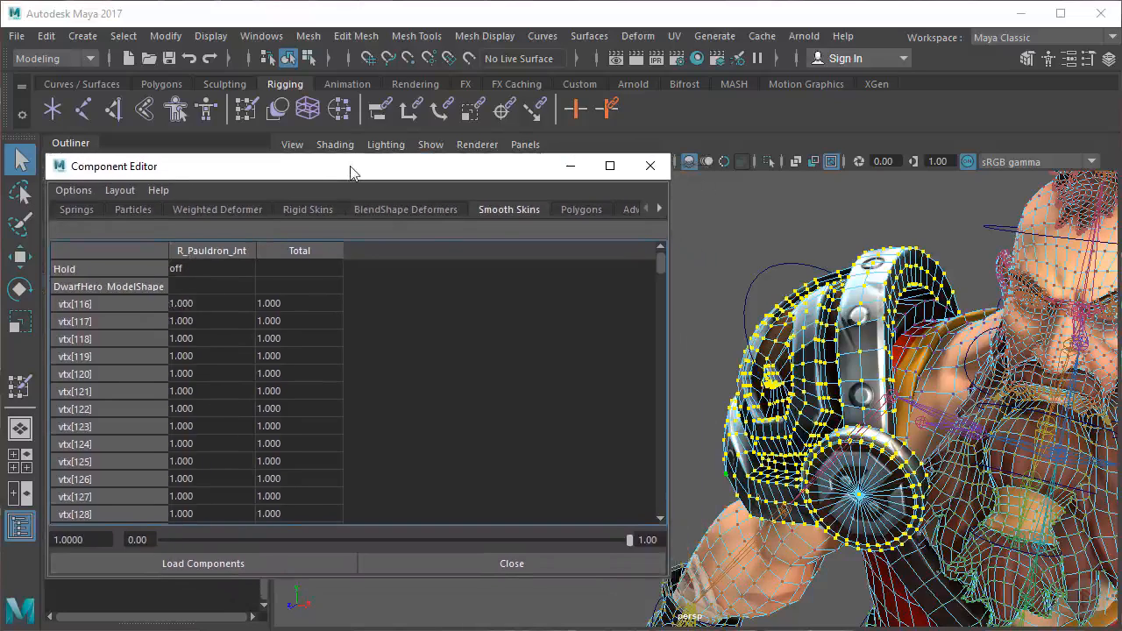
left_click_drag(762, 275, 778, 279, "alt")
left_click(787, 277)
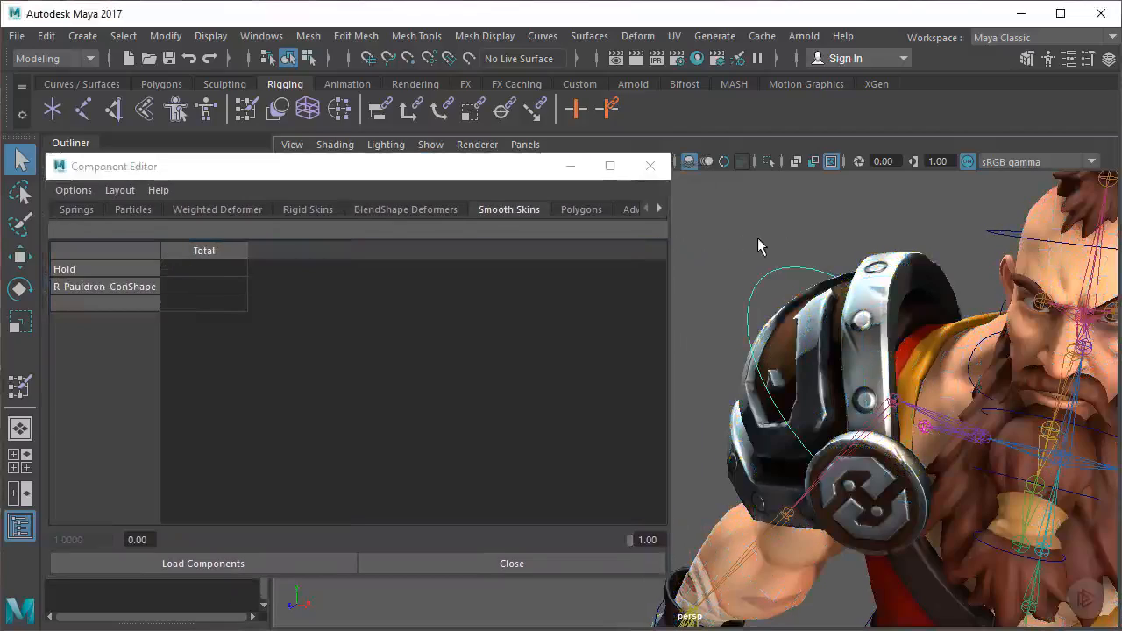
left_click_drag(757, 237, 771, 273, "alt")
key("e")
left_click_drag(957, 355, 951, 409)
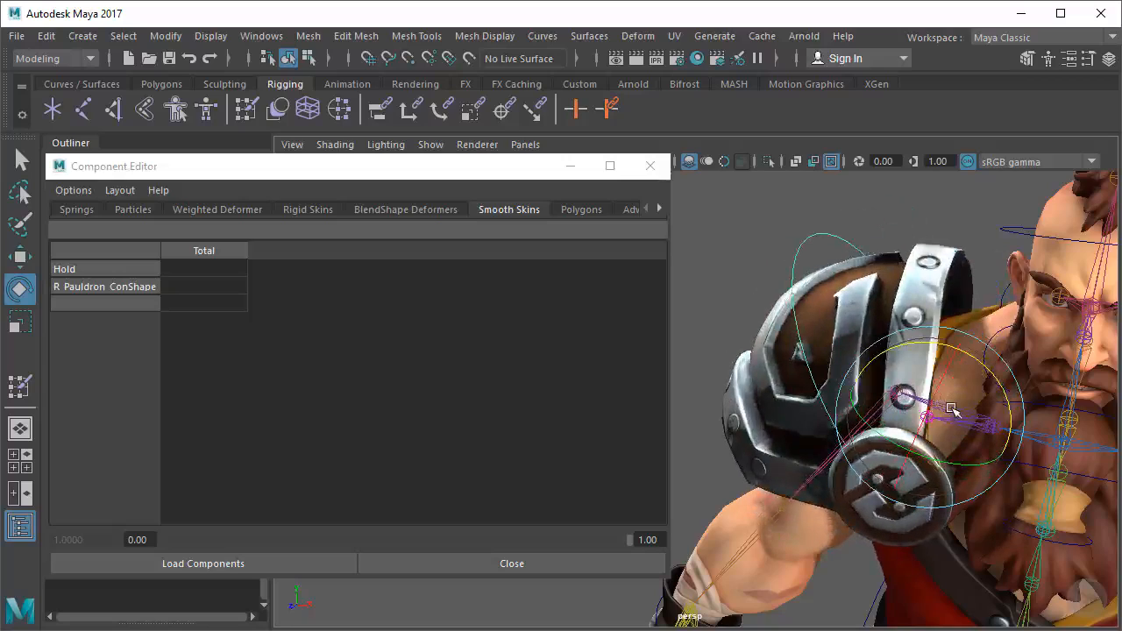
right_click_drag(952, 409, 881, 385, "alt")
mouse_move(881, 386)
left_mouse_down("alt")
mouse_move(1001, 358)
mouse_move(879, 379)
mouse_move(917, 349)
mouse_move(867, 377)
left_mouse_up("alt")
key("ctrl+z")
key("ctrl+z")
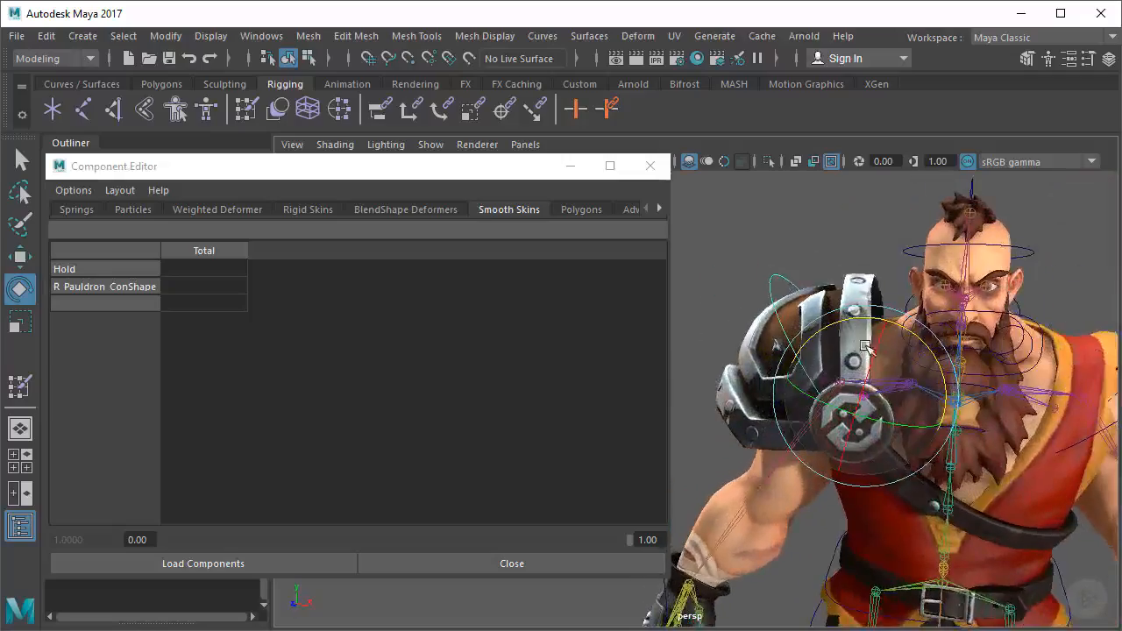
Examine the right pauldron's metal rim and shell up close from several angles
middle_click_drag(723, 312, 722, 342, "alt")
right_click_drag(720, 342, 796, 356, "alt")
mouse_move(795, 356)
left_mouse_down("alt")
mouse_move(957, 367)
mouse_move(758, 367)
mouse_move(786, 361)
left_mouse_up("alt")
middle_click_drag(786, 361, 785, 310, "alt")
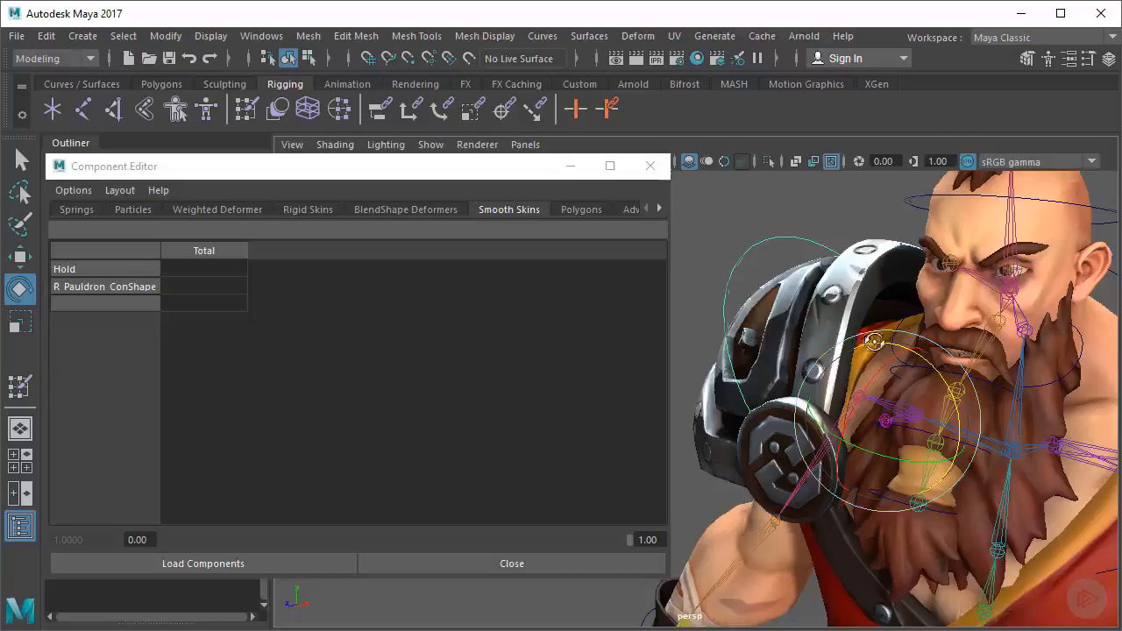
left_click_drag(872, 337, 820, 329, "alt")
right_click_drag(820, 329, 953, 359, "alt")
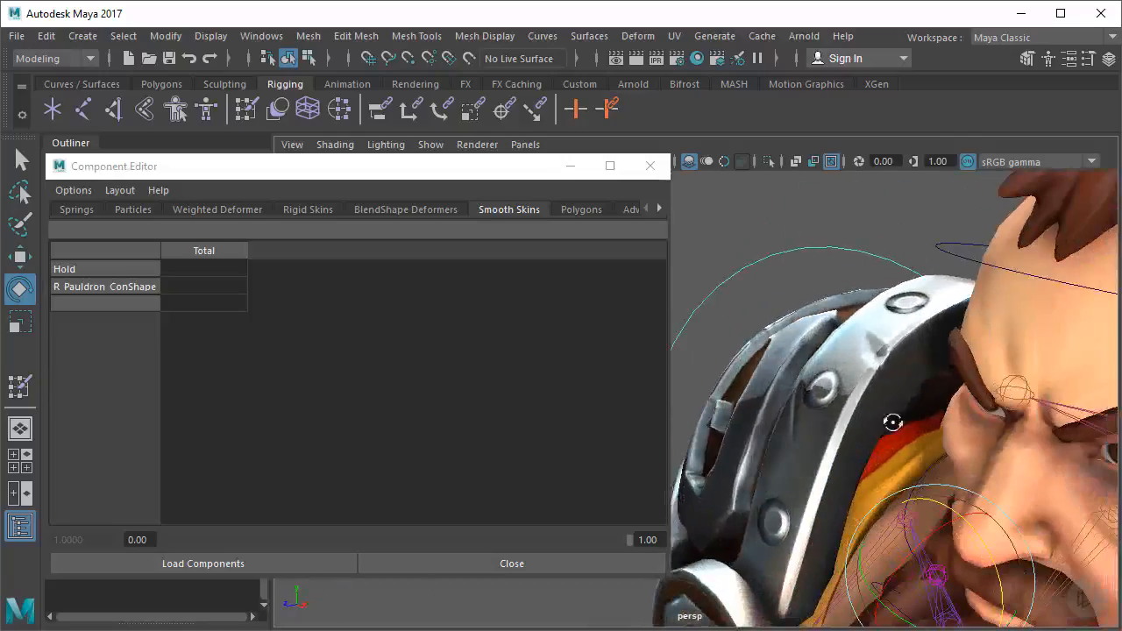
left_click_drag(892, 422, 966, 347, "alt")
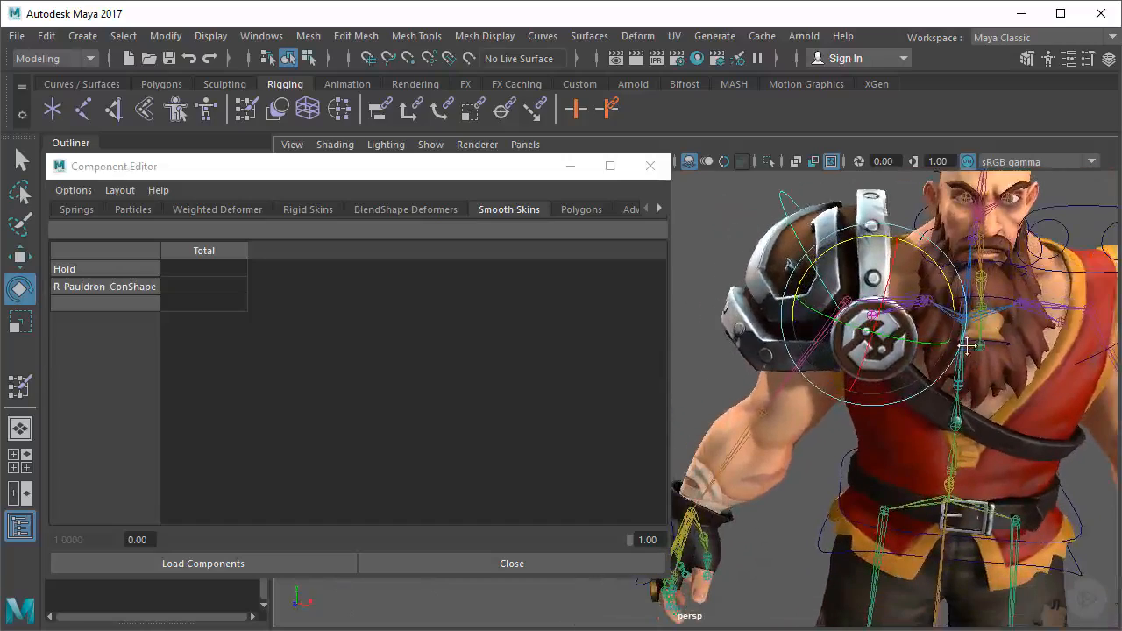
Examine how the right pauldron sits against the dwarf's shoulder, chest and head from the front and side
left_click_drag(990, 283, 940, 283, "alt")
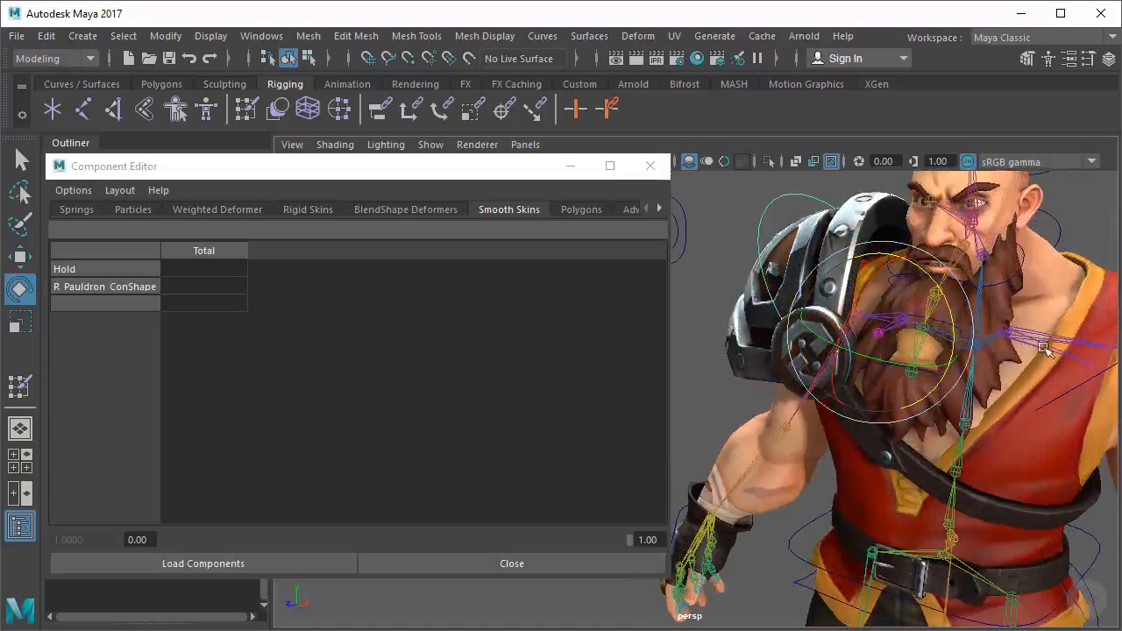
left_click_drag(1043, 348, 1043, 448, "alt")
middle_click_drag(745, 403, 801, 360, "alt")
left_click_drag(801, 360, 863, 376, "alt")
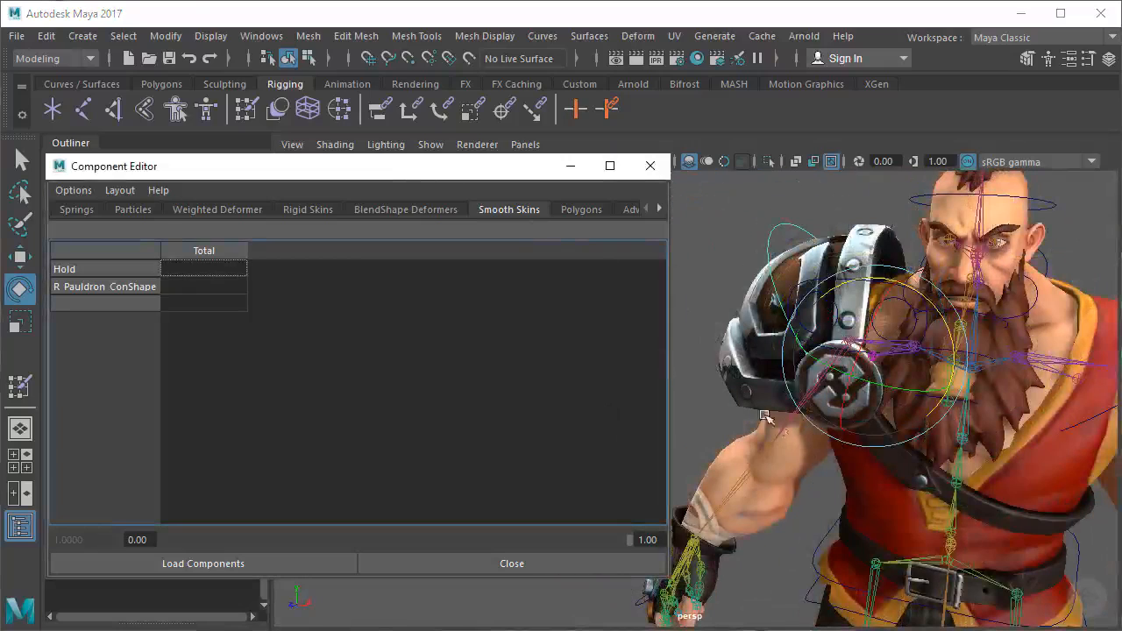
right_click_drag(1037, 456, 943, 471, "alt")
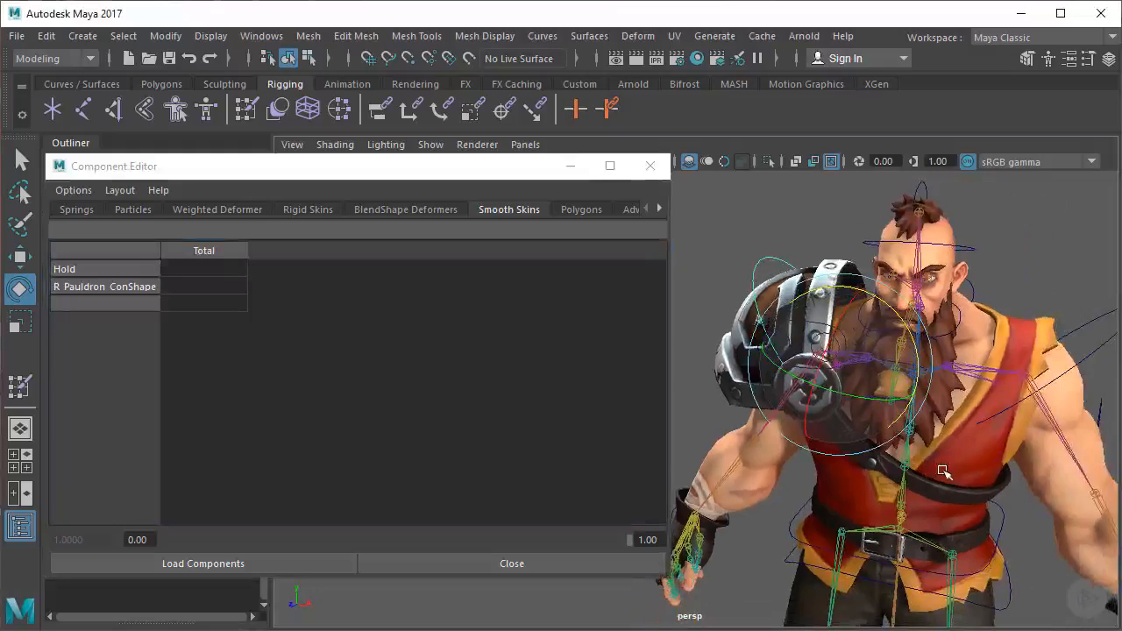
middle_click_drag(944, 470, 919, 444, "alt")
key("q")
left_click_drag(941, 441, 908, 432, "alt")
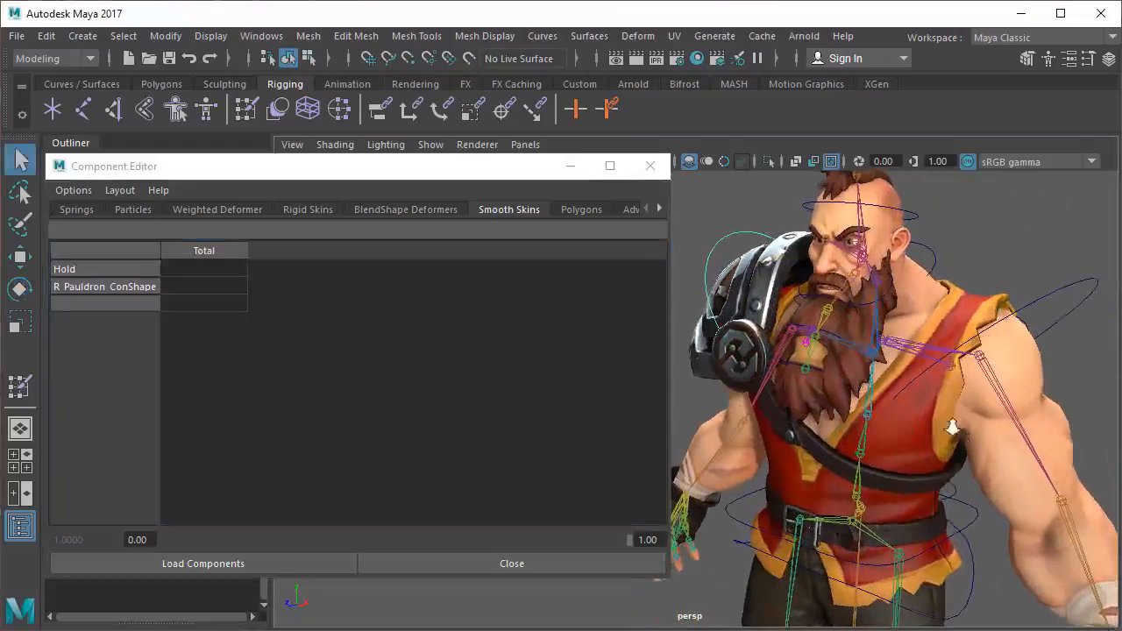
right_click_drag(951, 424, 883, 425, "alt")
middle_click_drag(884, 425, 922, 447, "alt")
right_click_drag(876, 394, 934, 383, "alt")
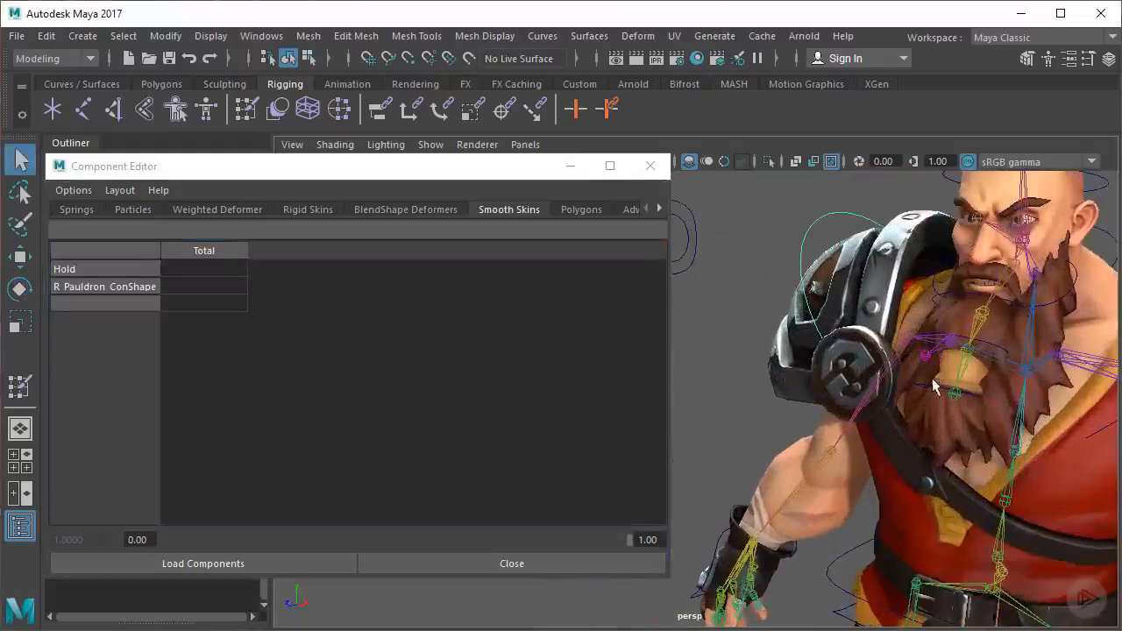
middle_click_drag(935, 383, 823, 392, "alt")
left_click_drag(823, 391, 898, 390, "alt")
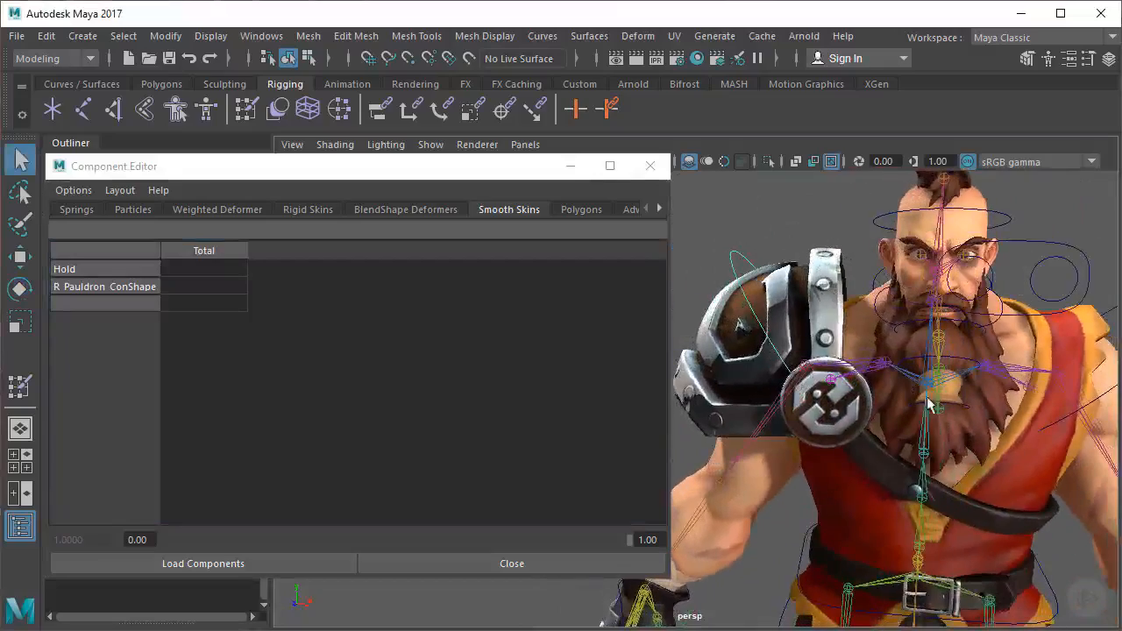
right_click_drag(987, 418, 921, 450, "alt")
middle_click_drag(992, 510, 971, 536, "alt")
left_click_drag(983, 443, 895, 434, "alt")
right_click_drag(790, 394, 909, 401, "alt")
middle_click_drag(883, 368, 878, 390, "alt")
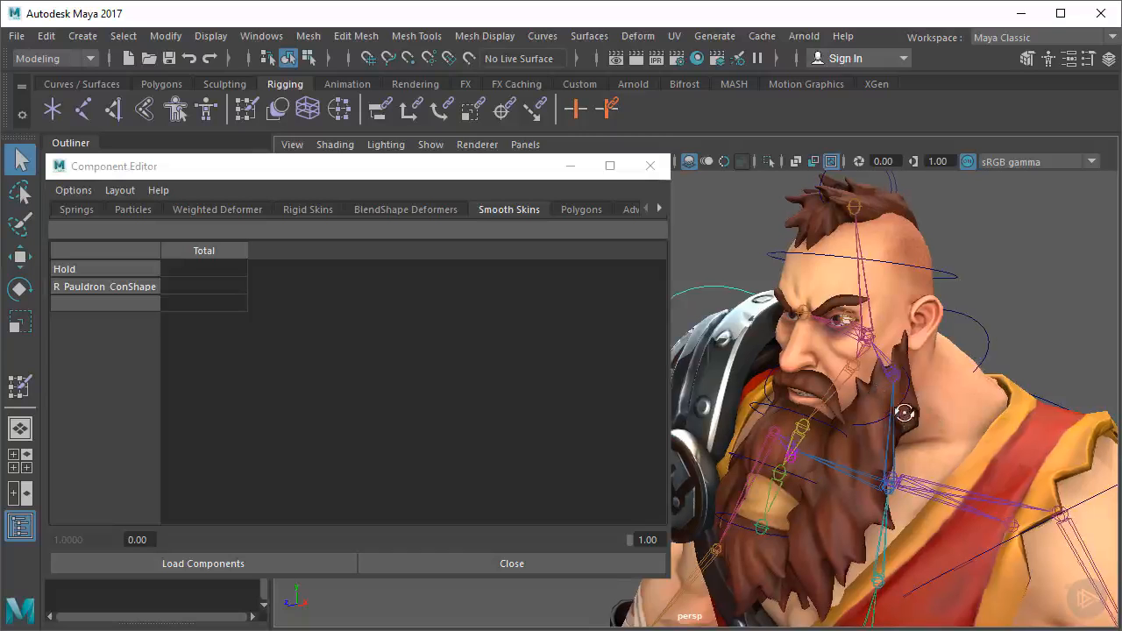
Select the dwarf's body mesh near the left eye and switch it to face selection mode
left_click_drag(933, 412, 809, 381, "alt")
middle_click_drag(809, 382, 797, 386, "alt")
right_click_drag(769, 372, 843, 354, "alt")
middle_click_drag(843, 354, 827, 359, "alt")
right_click_drag(794, 344, 840, 351, "alt")
middle_click_drag(840, 351, 817, 359, "alt")
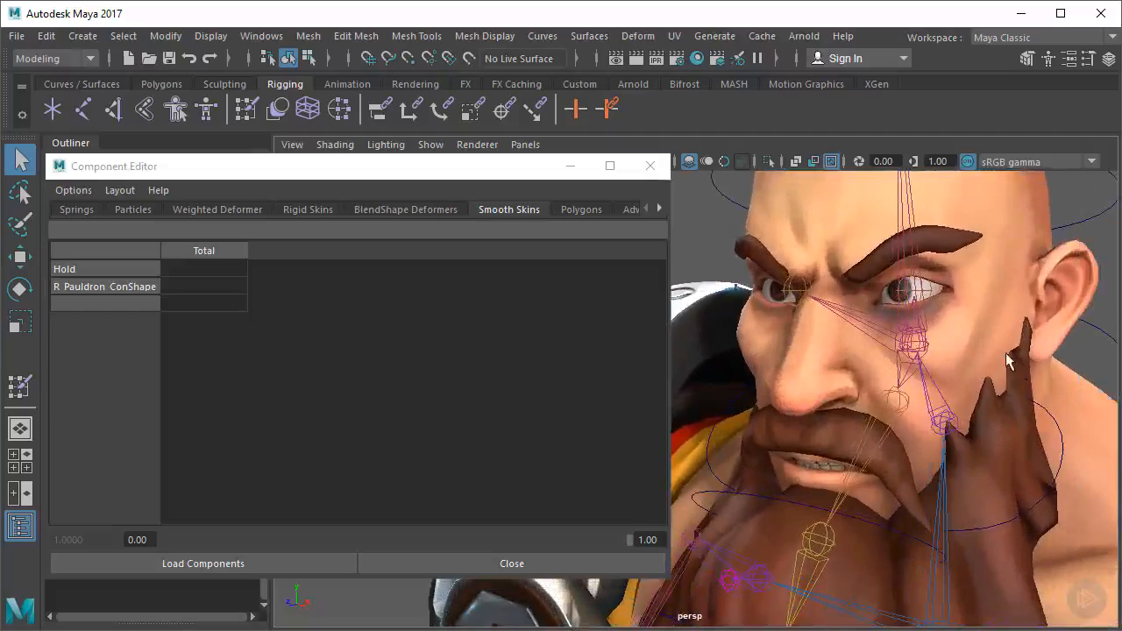
left_click(968, 290)
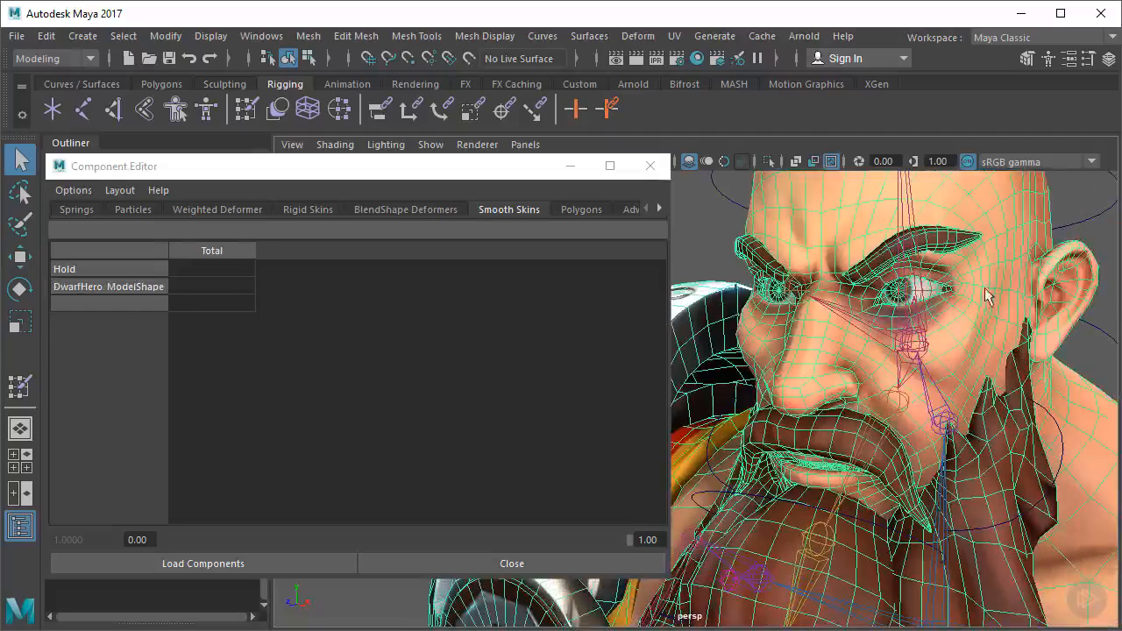
middle_click_drag(977, 290, 916, 314, "alt")
right_click_drag(863, 316, 901, 317, "alt")
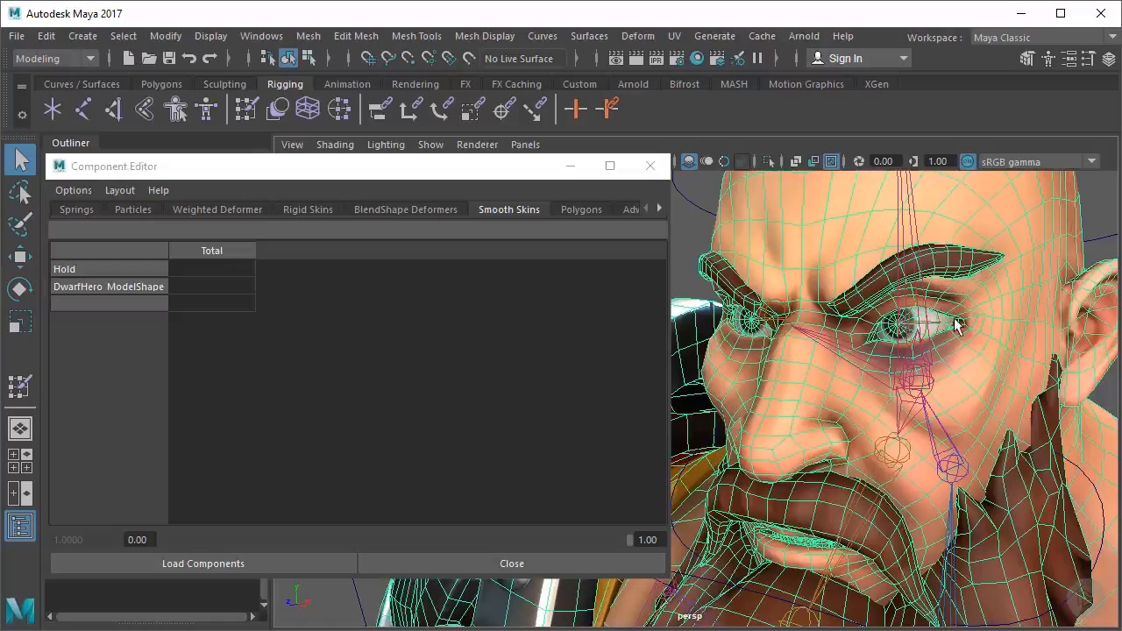
right_click(942, 320)
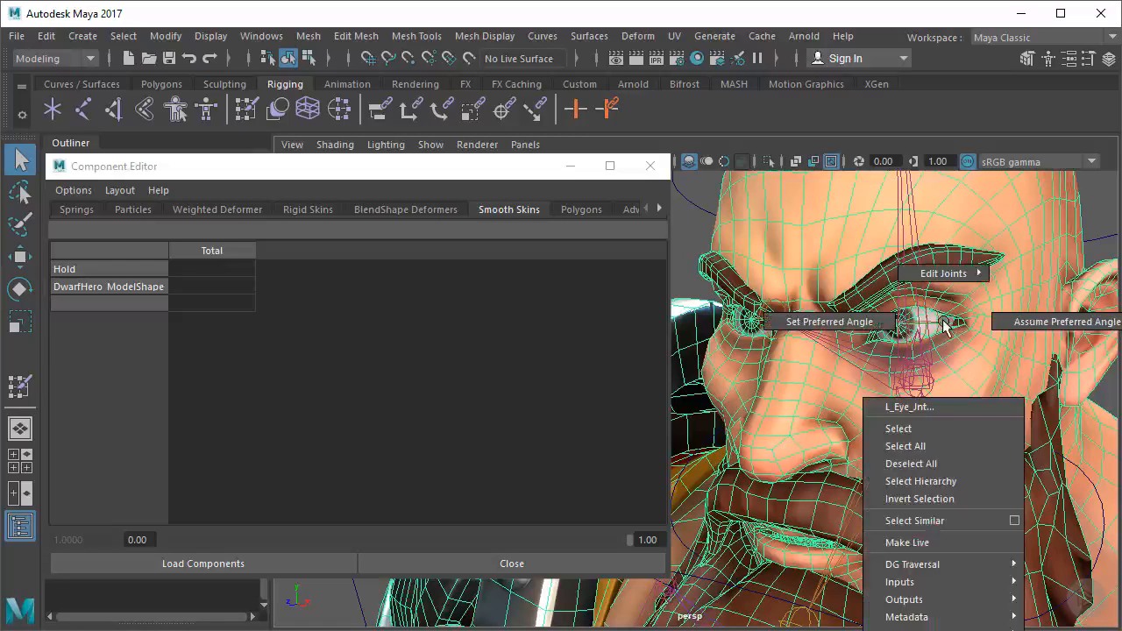
right_click_drag(983, 305, 982, 358)
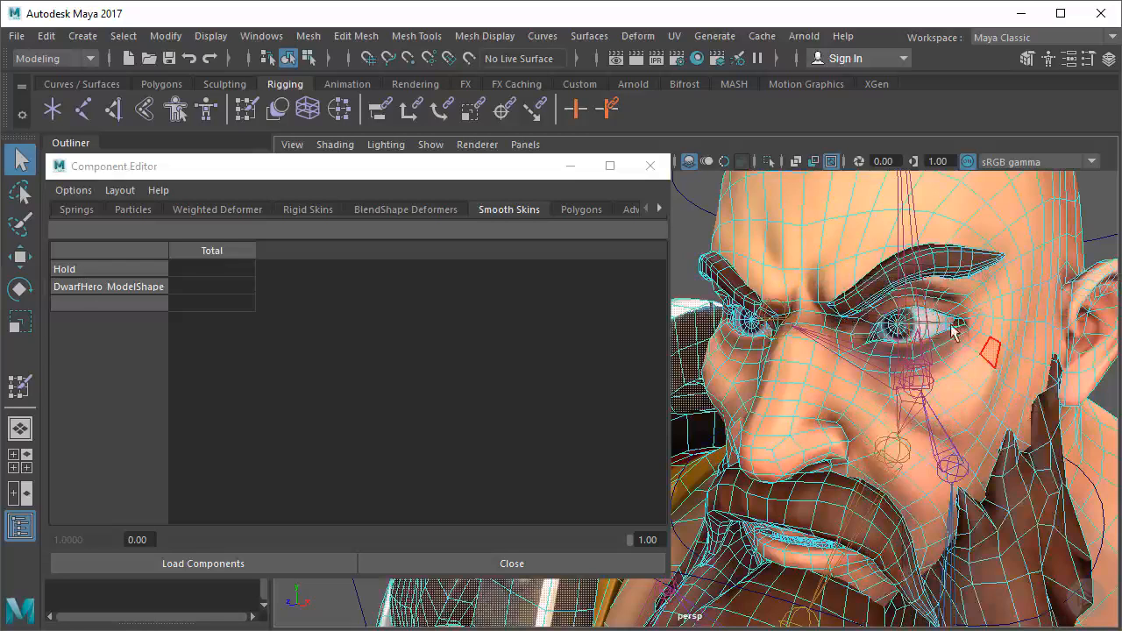
Select all the faces of the left eyeball and convert the selection to vertices
left_click(940, 324)
left_click_drag(940, 324, 942, 370, "alt")
right_click(947, 365, "shift")
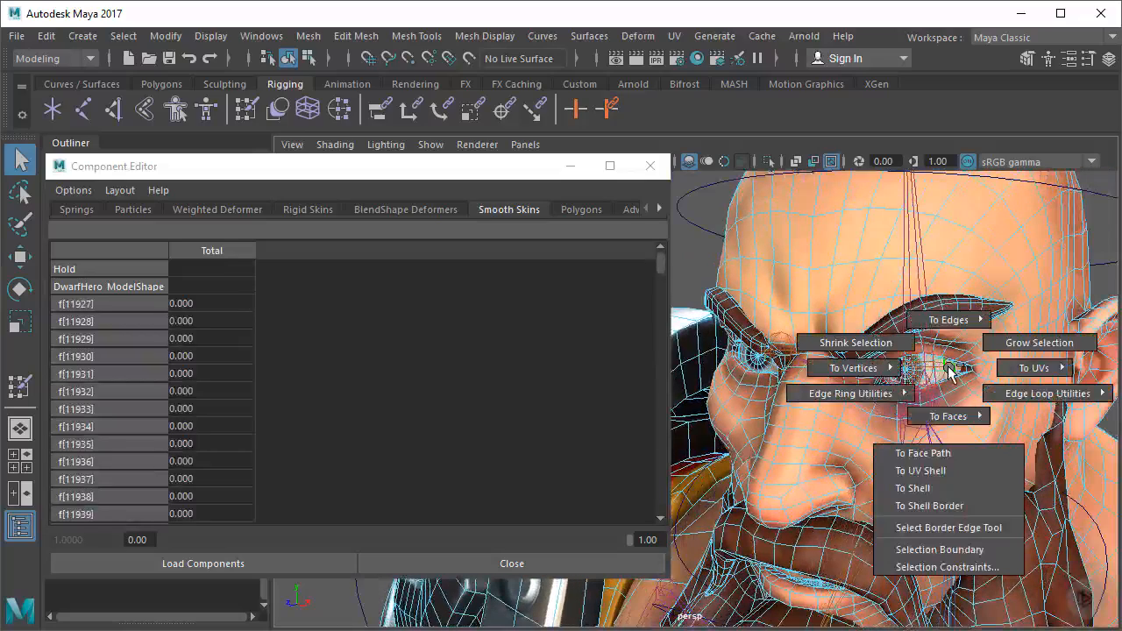
mouse_move(850, 368)
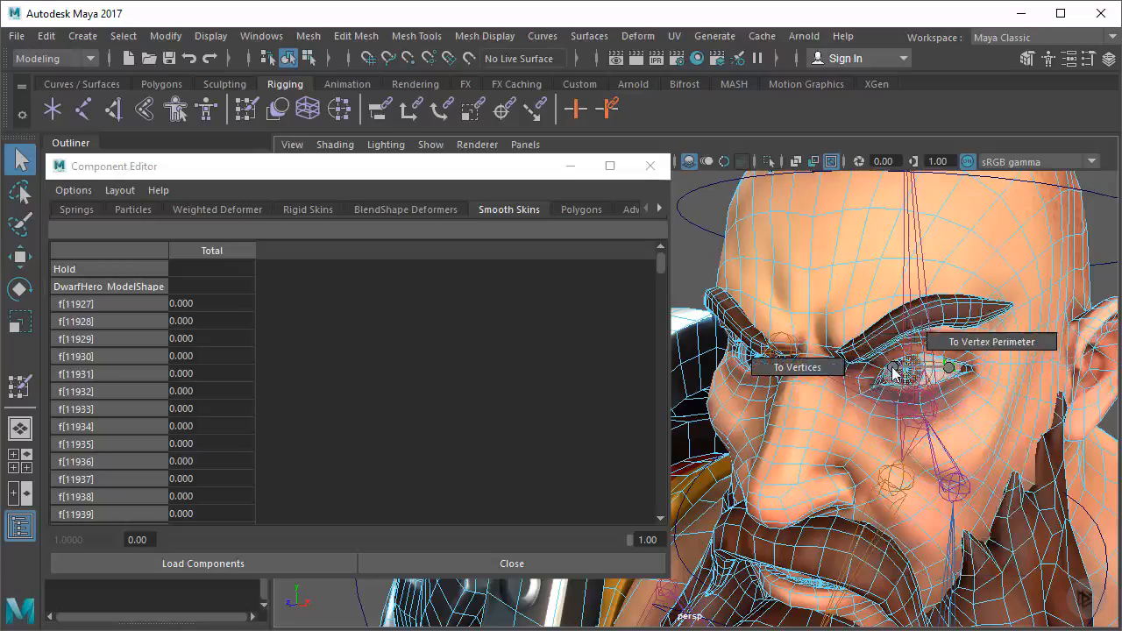
left_click(797, 368)
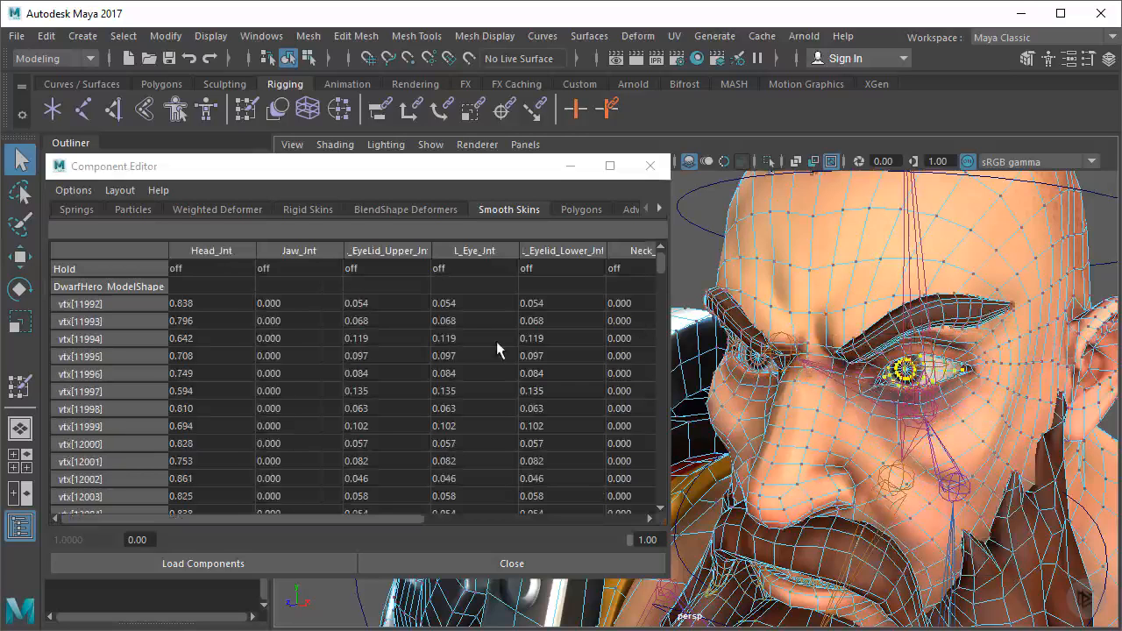
Set the L_Eye_Jnt weight to 1 for all the selected eyeball vertices, from vtx[11992] through vtx[12233]
left_click_drag(431, 174, 445, 180)
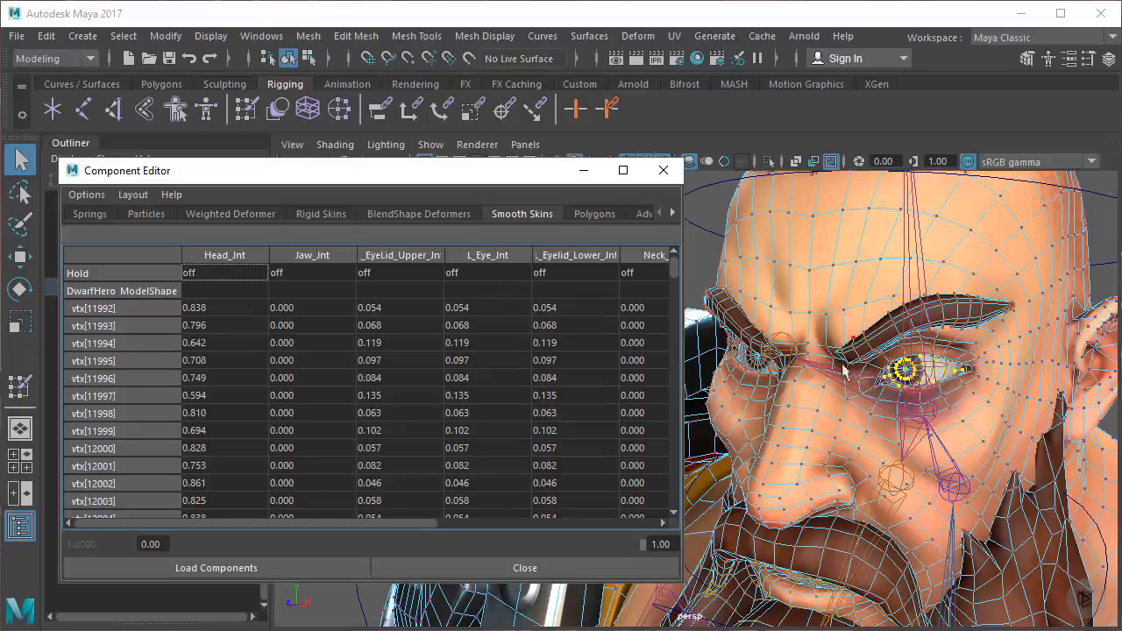
left_click_drag(371, 520, 315, 517)
mouse_move(404, 521)
left_mouse_down()
mouse_move(453, 525)
mouse_move(419, 531)
left_mouse_up()
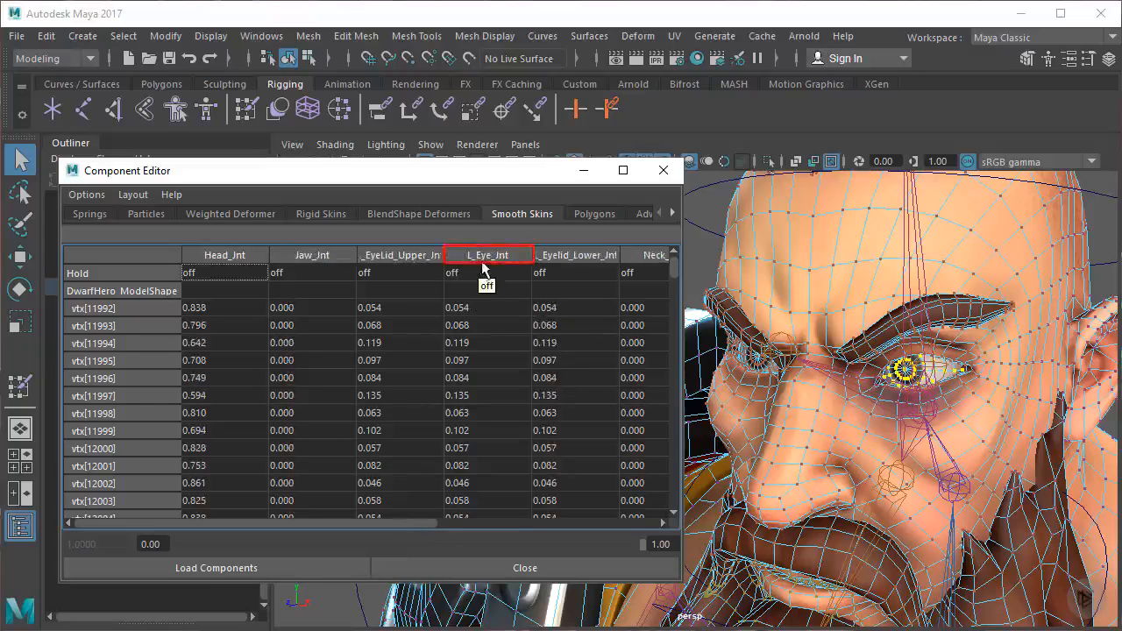
left_click(490, 308)
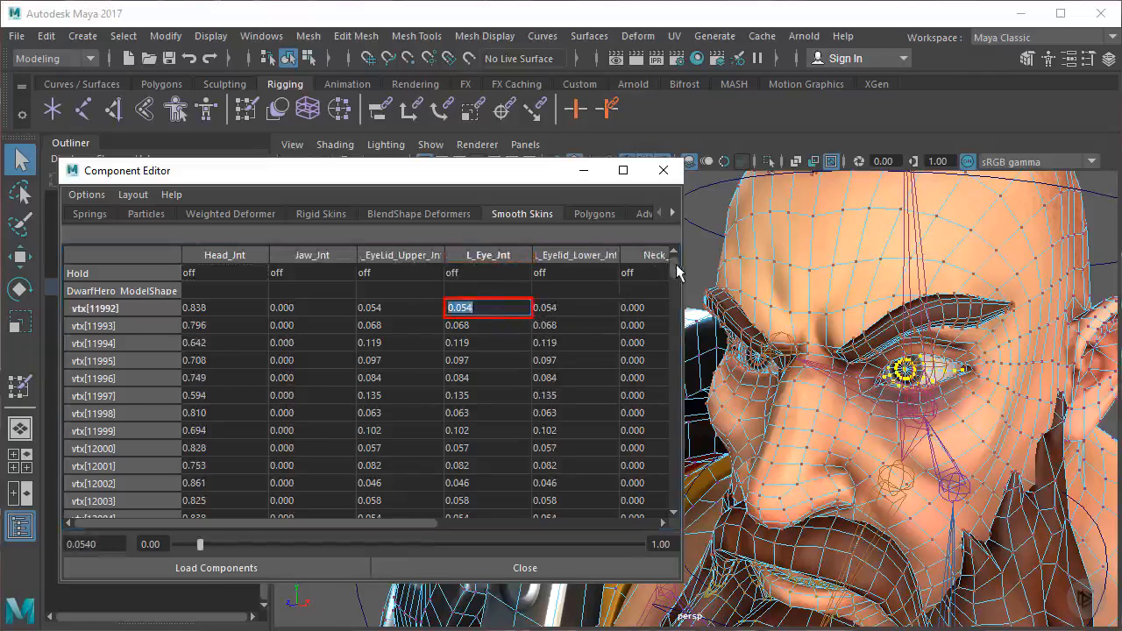
left_click_drag(675, 263, 539, 489)
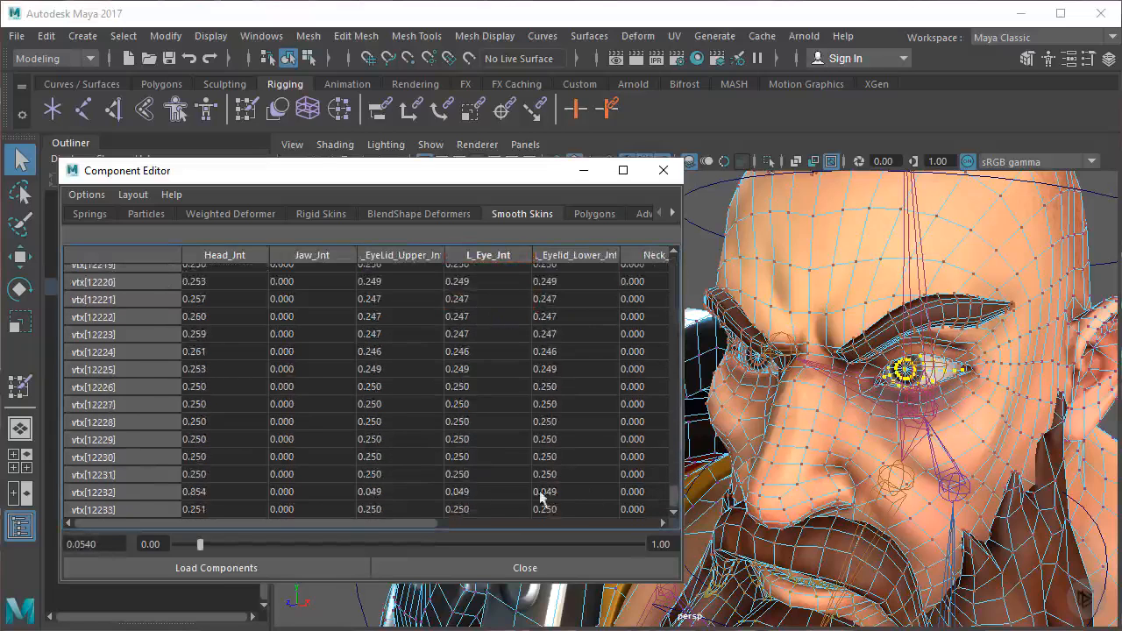
left_click(468, 509, "shift")
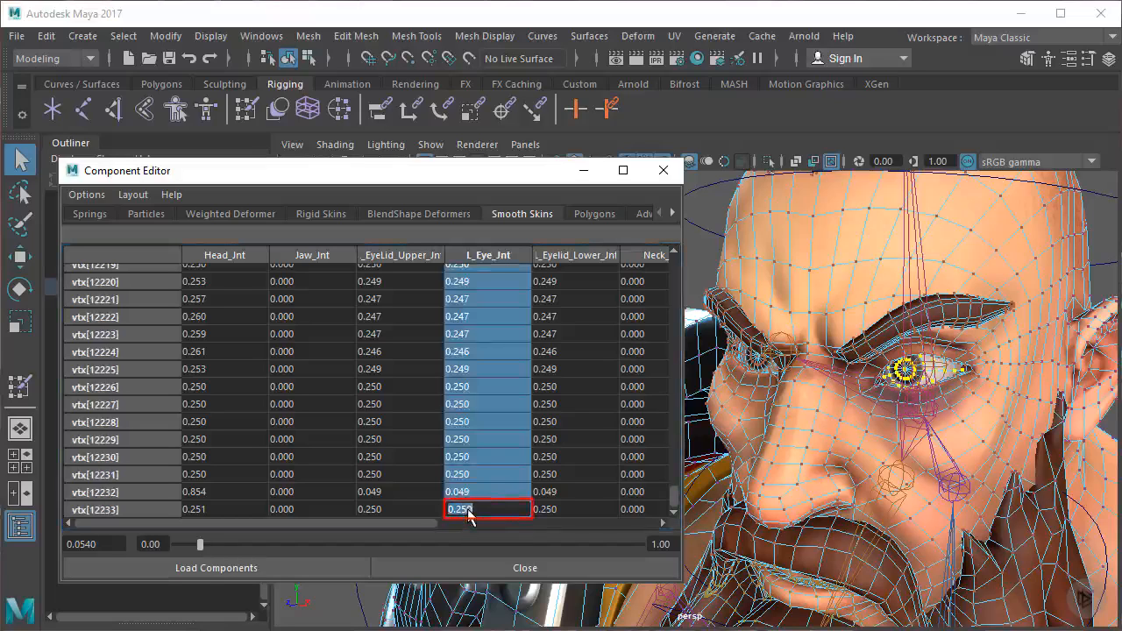
type("1")
key("Return")
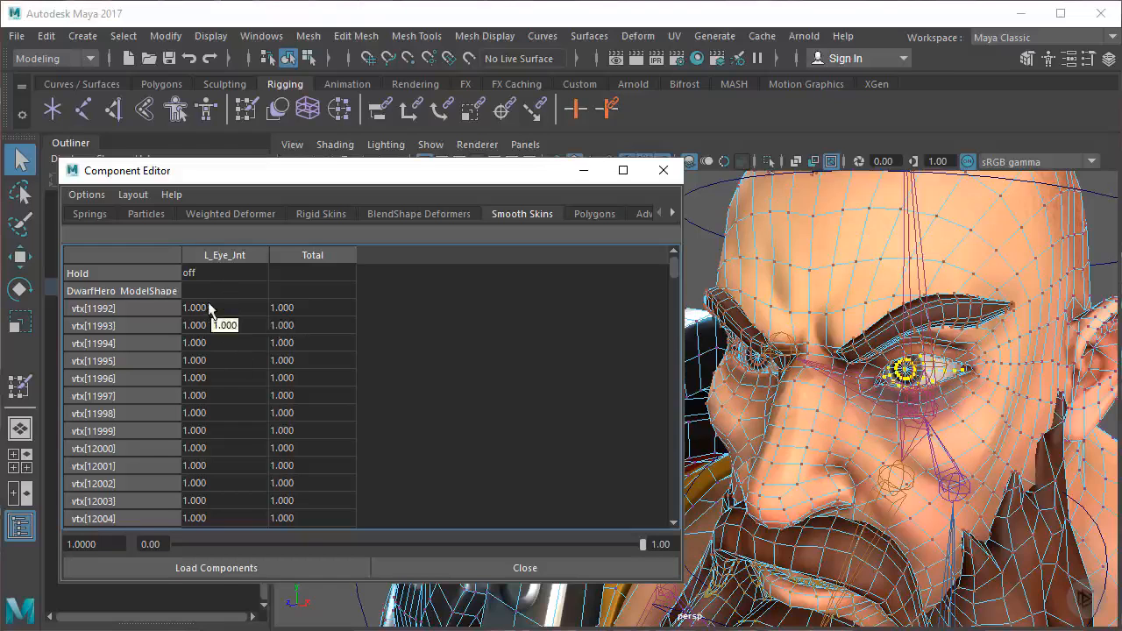
Select the left eye's control in front of the face and activate the Move tool
left_click_drag(486, 177, 440, 198)
right_click_drag(939, 398, 745, 394, "alt")
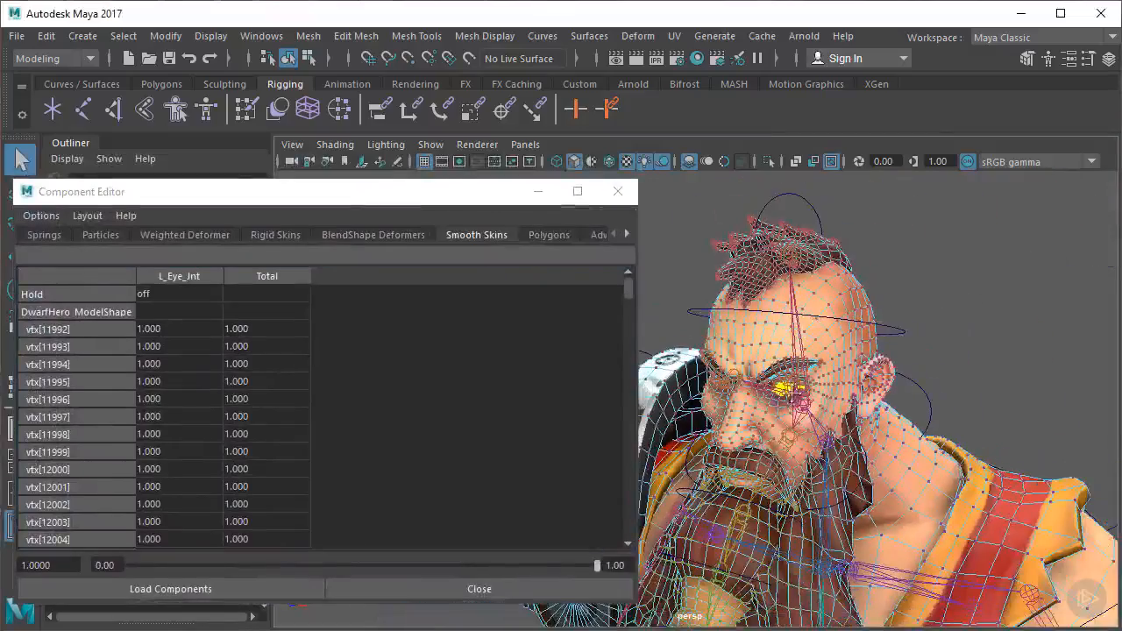
middle_click_drag(745, 394, 929, 350, "alt")
left_click_drag(929, 351, 920, 322, "alt")
right_click_drag(920, 323, 946, 321, "alt")
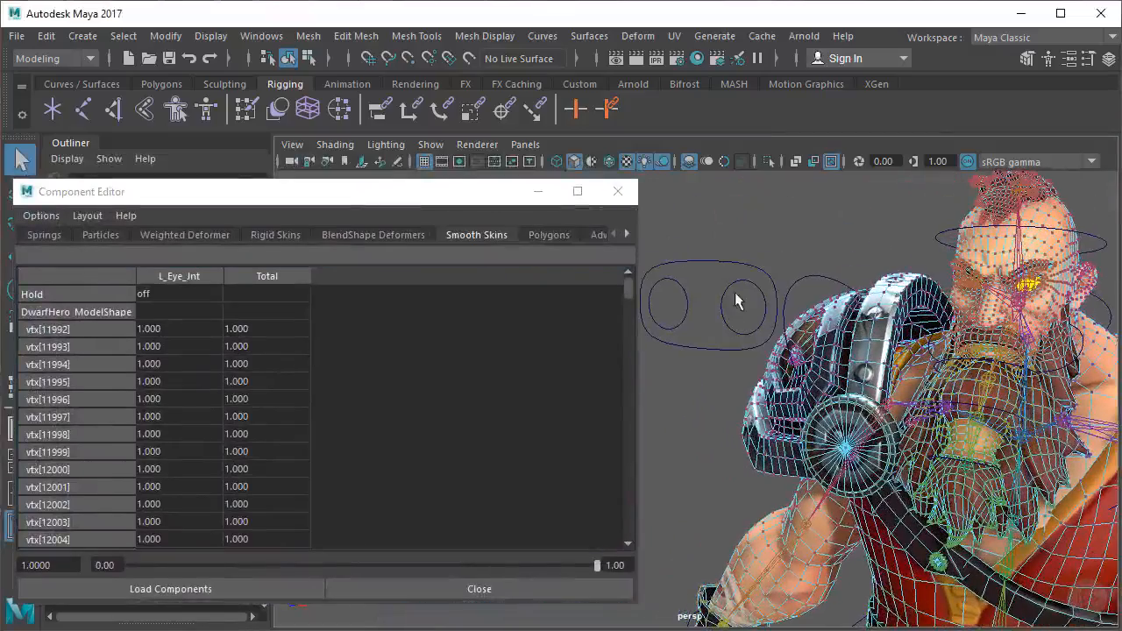
left_click_drag(743, 295, 710, 278)
middle_click_drag(741, 292, 711, 329, "alt")
key("w")
left_click_drag(739, 340, 774, 338, "alt")
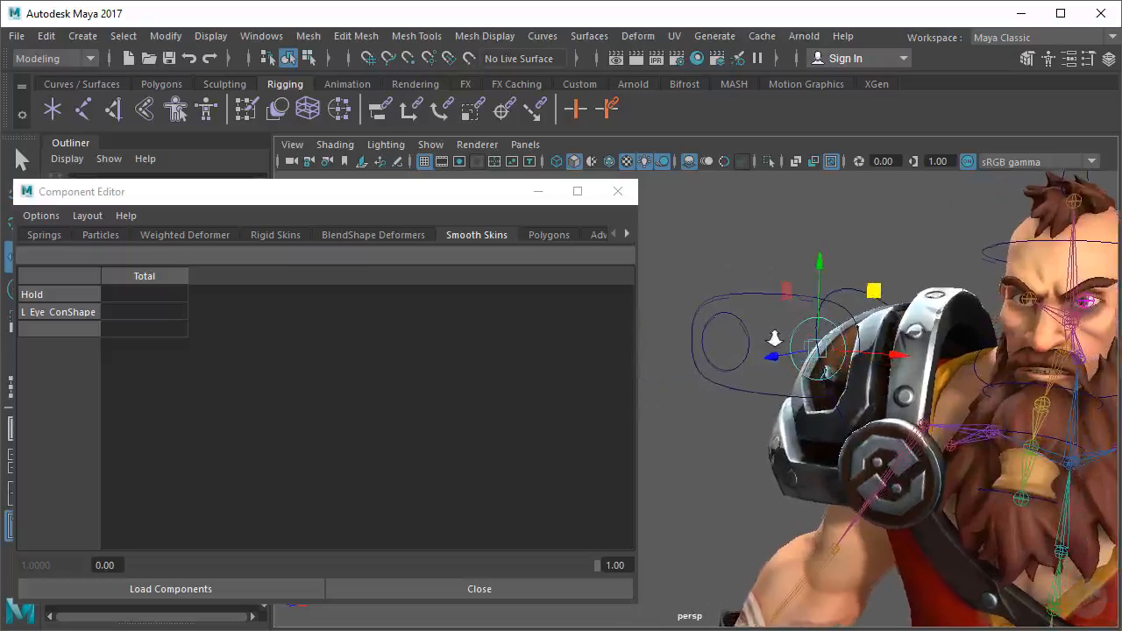
Examine the left eyeball up close in its socket and check it against the eye control
middle_click_drag(774, 338, 746, 336, "alt")
left_click_drag(768, 342, 802, 297, "alt")
middle_click_drag(802, 296, 763, 301, "alt")
right_click_drag(763, 301, 966, 341, "alt")
middle_click_drag(966, 341, 891, 374, "alt")
right_click_drag(892, 373, 953, 421, "alt")
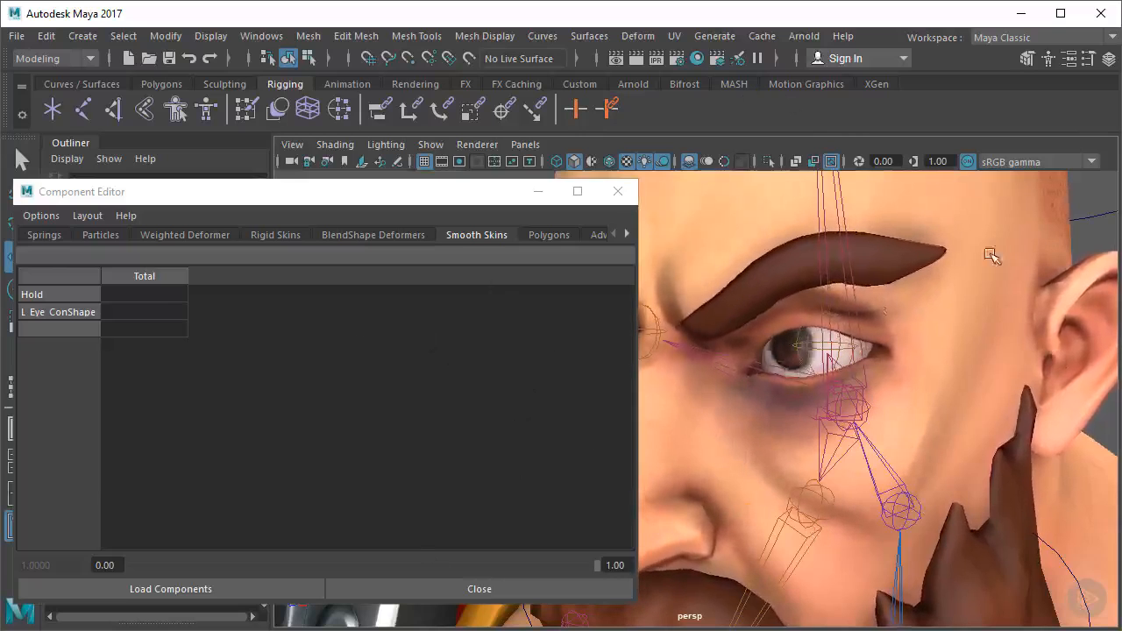
right_click_drag(827, 424, 759, 458, "alt")
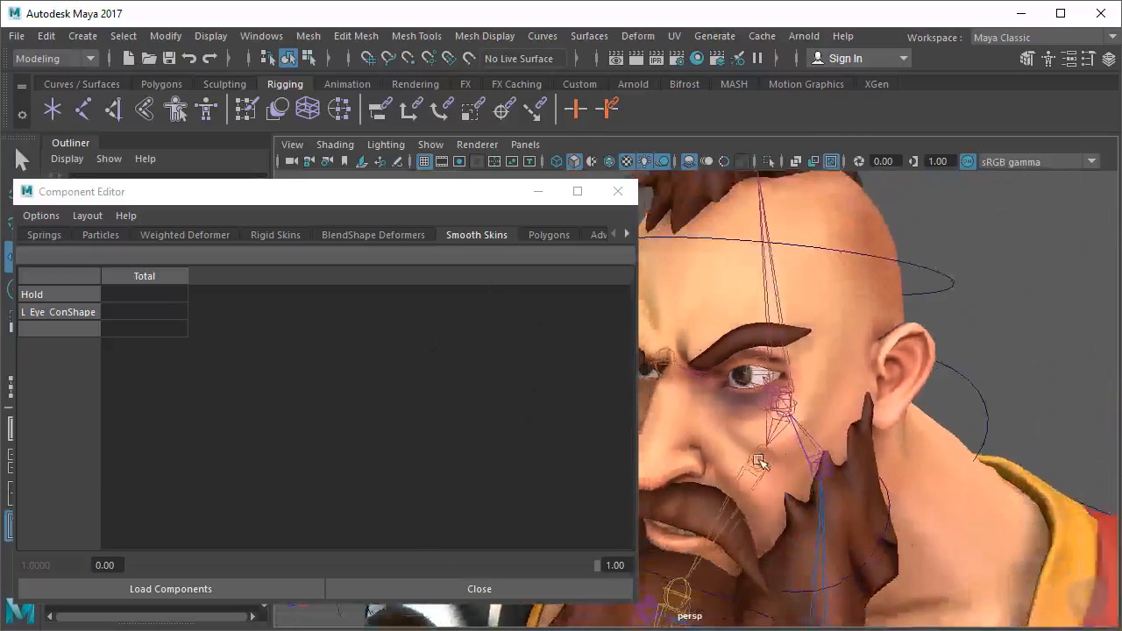
left_click_drag(759, 457, 901, 435, "alt")
right_click_drag(958, 423, 882, 440, "alt")
middle_click_drag(882, 440, 949, 418, "alt")
left_click_drag(949, 418, 853, 406, "alt")
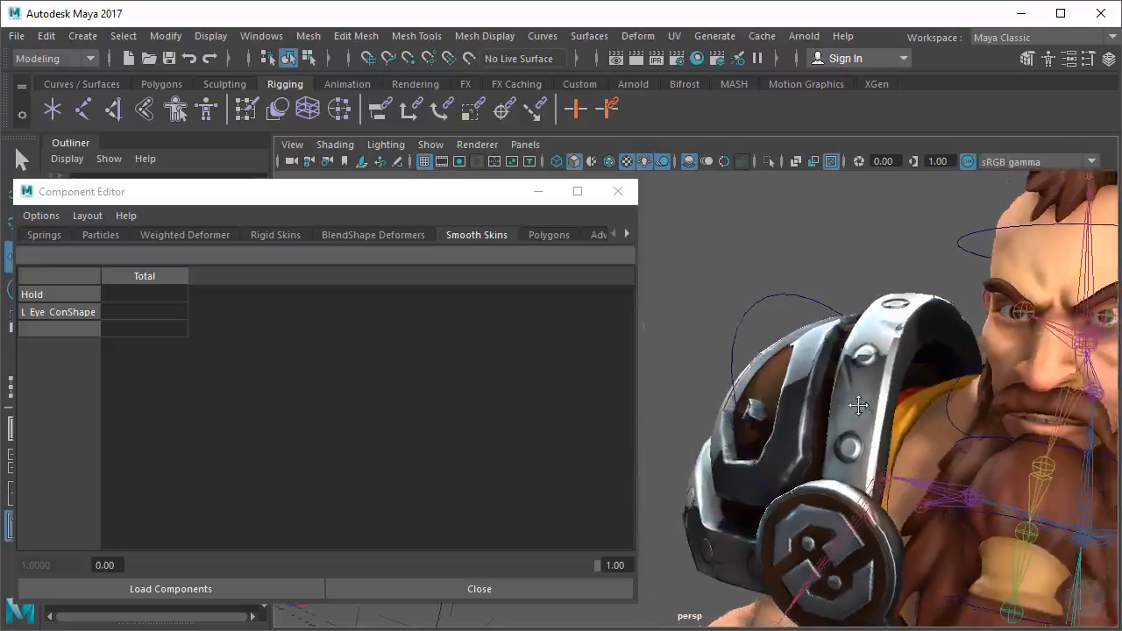
right_click_drag(853, 406, 794, 418, "alt")
middle_click_drag(793, 418, 832, 409, "alt")
left_click_drag(833, 408, 815, 408, "alt")
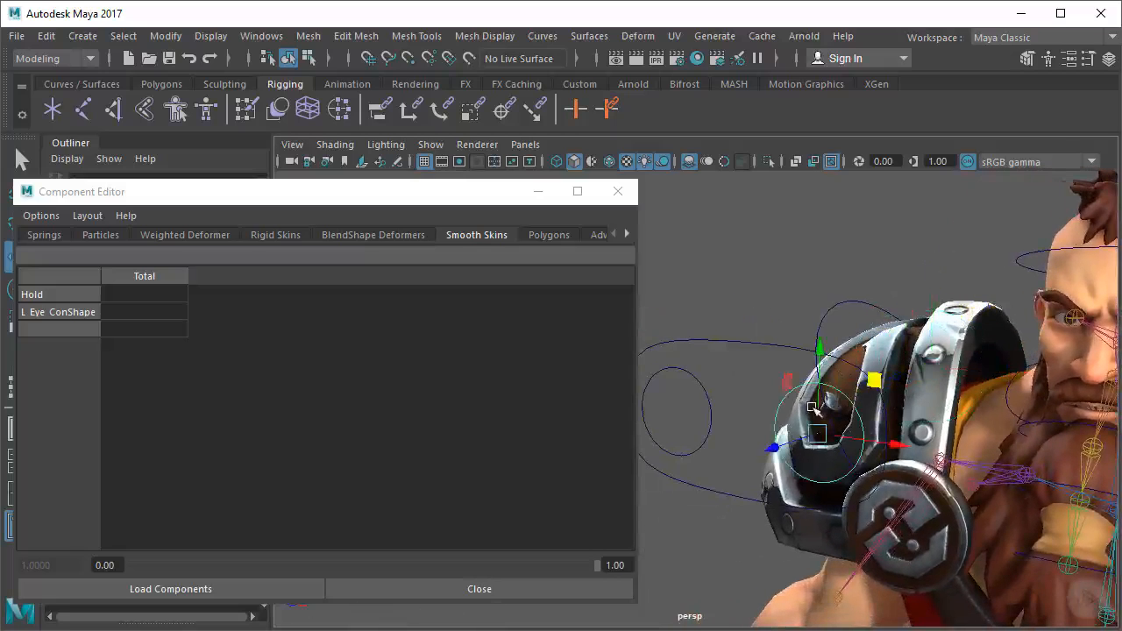
Select the right eye's control in front of the dwarf's face
left_click_drag(720, 378, 684, 400)
right_click_drag(895, 381, 839, 400, "alt")
left_click_drag(839, 400, 871, 388, "alt")
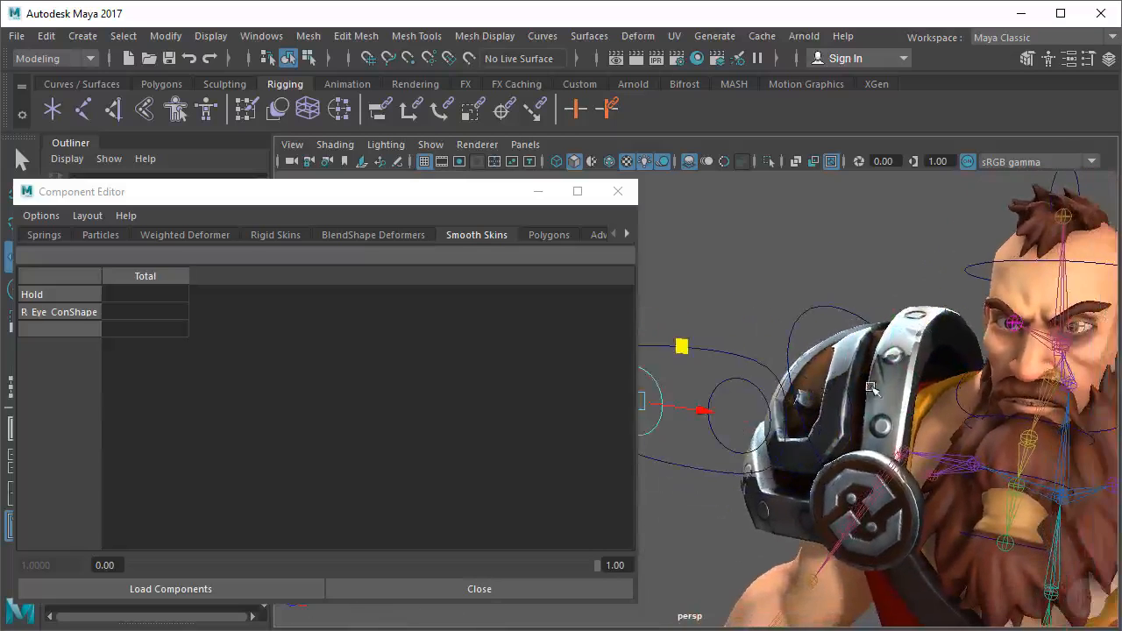
right_click_drag(871, 388, 840, 397, "alt")
middle_click_drag(840, 397, 859, 393, "alt")
left_click_drag(717, 366, 776, 300)
Select all the faces of the right eyeball and convert the selection to vertices
right_click_drag(776, 301, 1005, 328, "alt")
left_click(876, 321)
double_click(1005, 276)
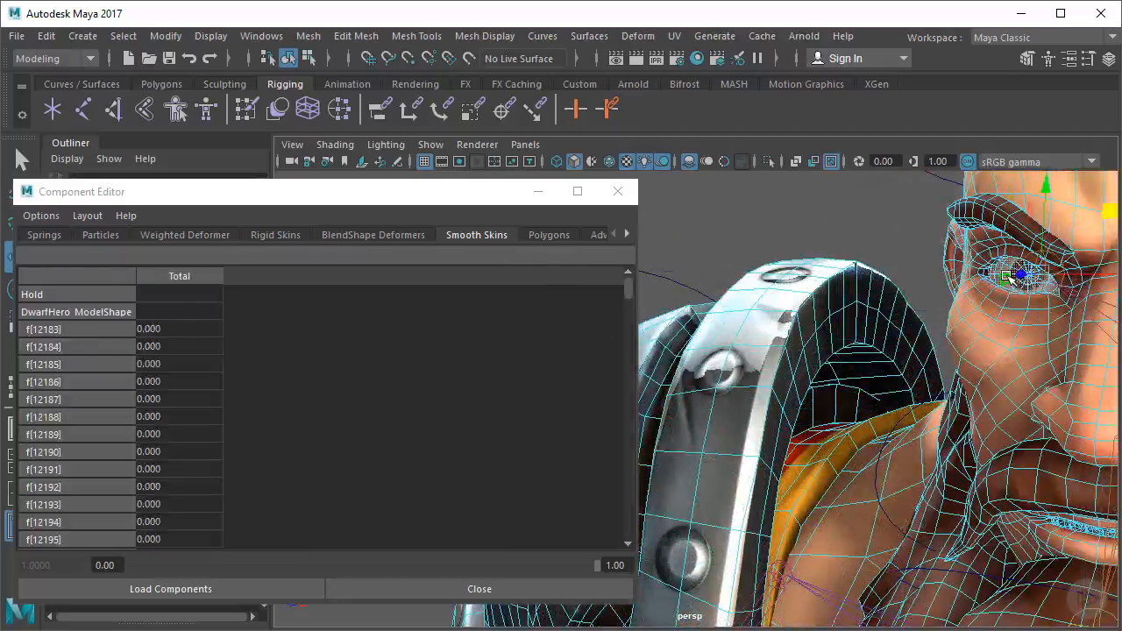
right_click(999, 276, "shift")
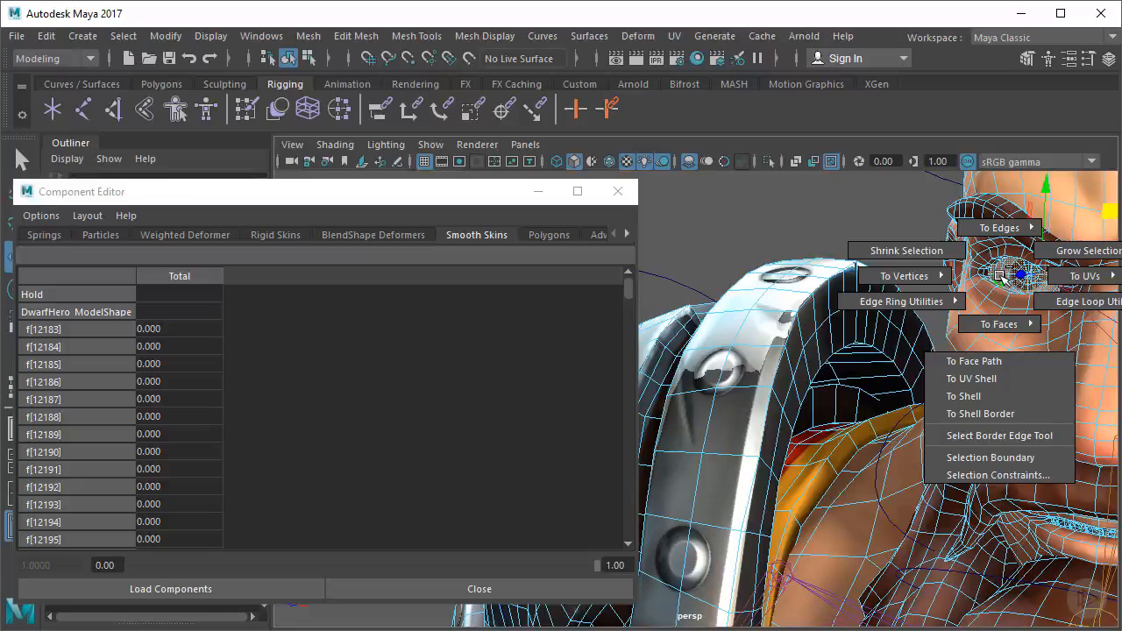
right_click_drag(999, 275, 865, 286, "shift")
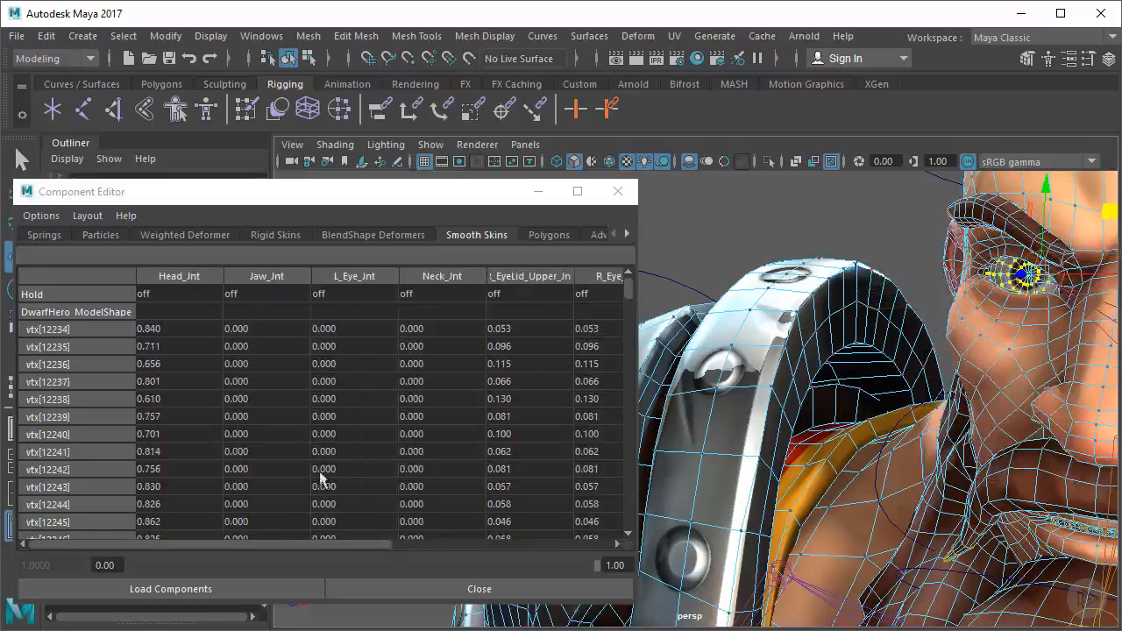
Set the R_Eye_Jnt weight to 1 for all the selected eyeball vertices, from vtx[12234] through vtx[12475]
left_click_drag(322, 541, 377, 542)
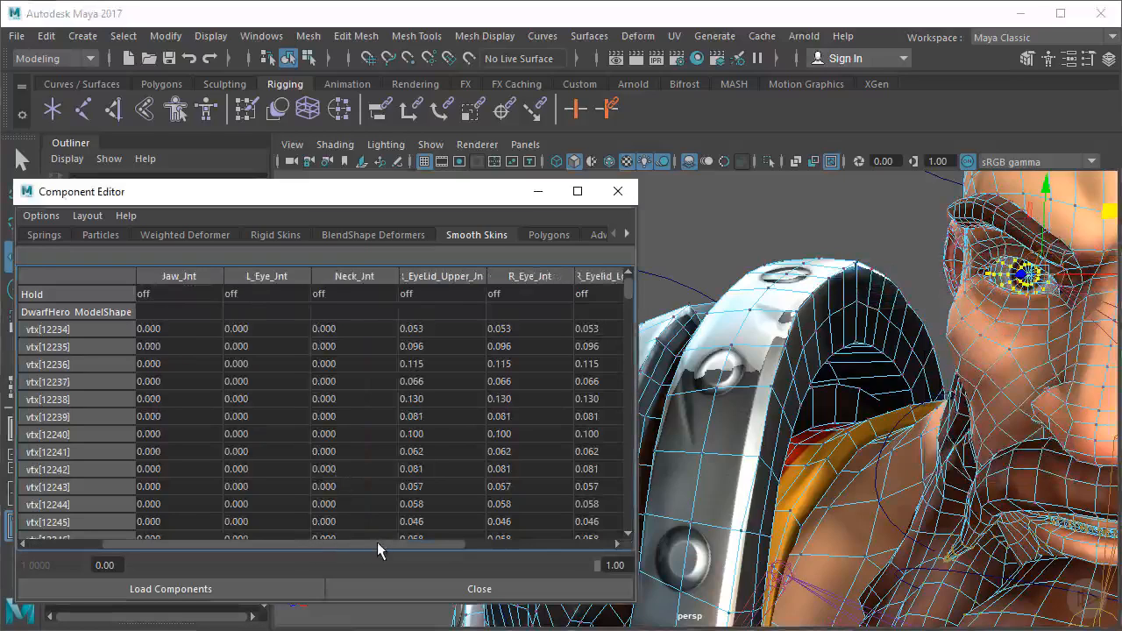
left_click(510, 329)
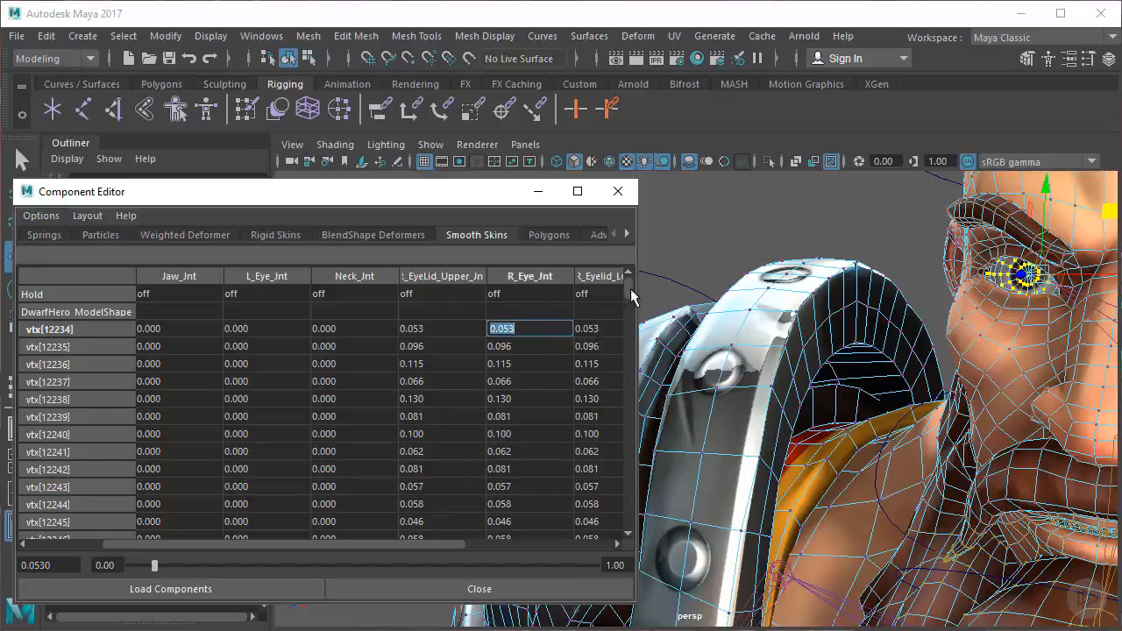
left_click_drag(627, 288, 636, 534)
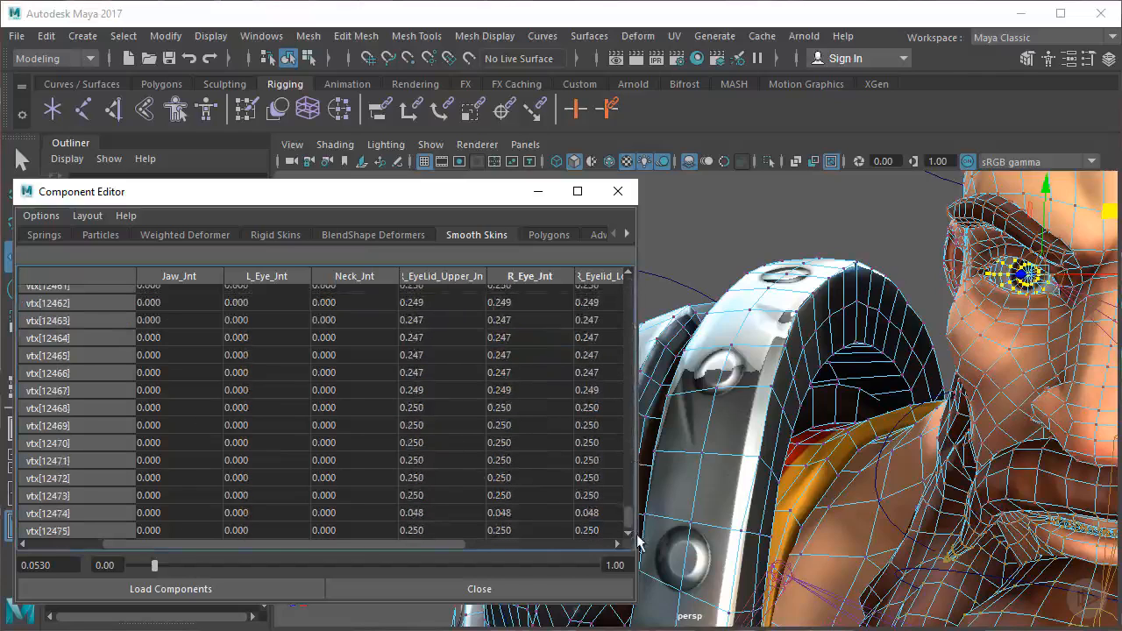
left_click(510, 529, "shift")
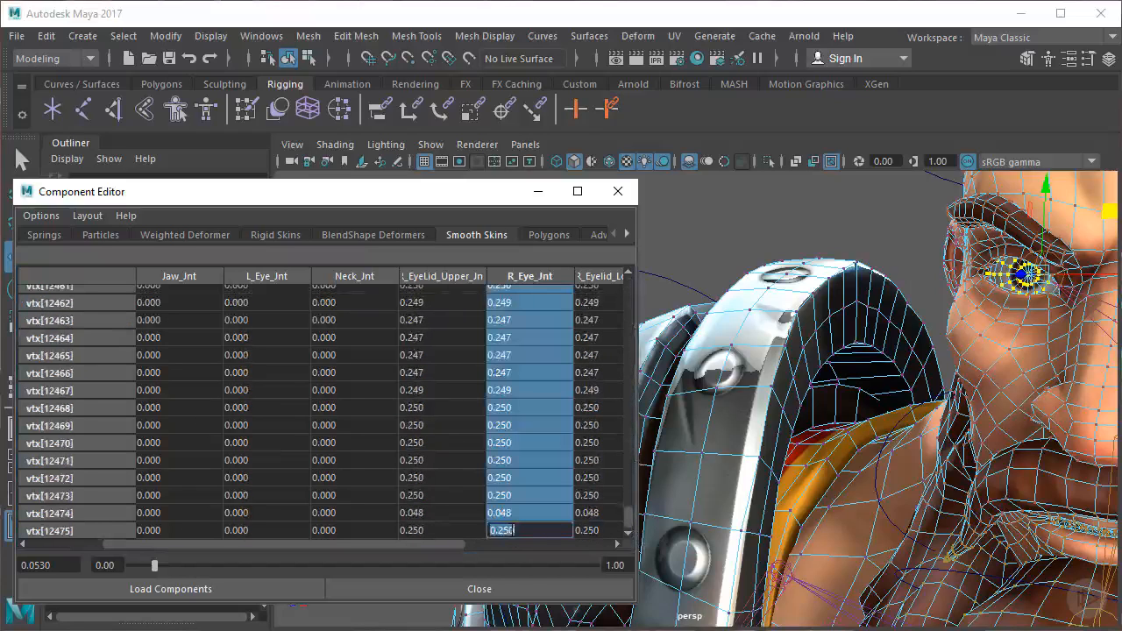
type("1")
key("Return")
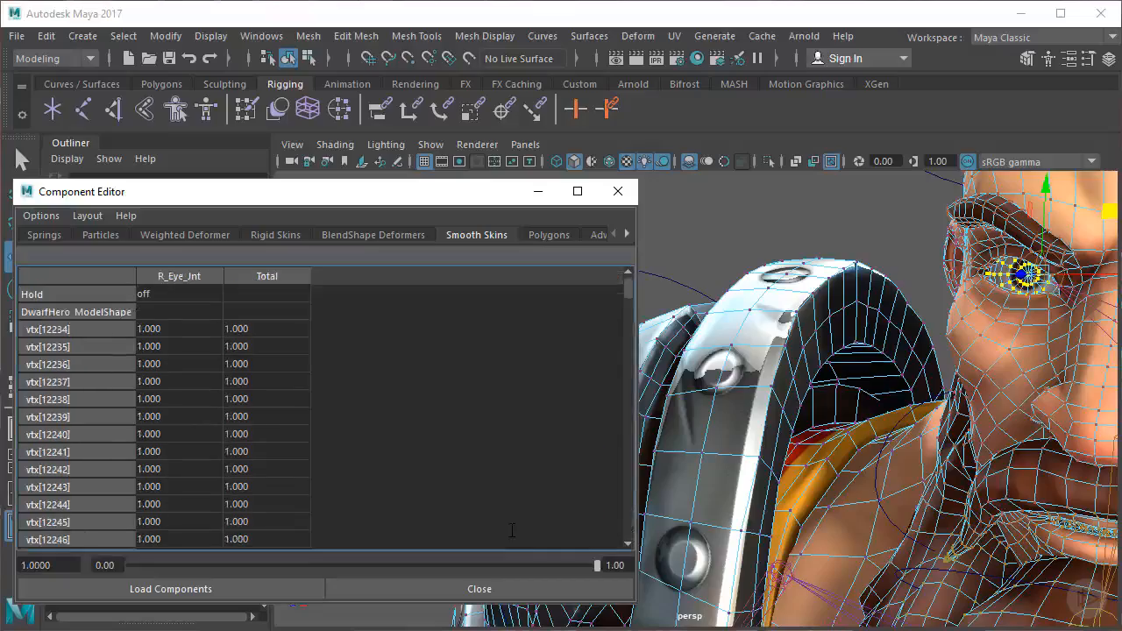
Return the mesh to object mode and select the main eye control together with the left and right eye controls
right_click_drag(992, 354, 854, 377, "alt")
left_click_drag(854, 377, 857, 326, "alt")
key("q")
right_click_drag(871, 272, 879, 296)
left_click(747, 253)
right_click_drag(747, 252, 733, 371, "alt")
left_click(733, 370)
Try moving the selected eye controls to test how both eyeballs follow, viewing the face up close and from farther away
key("w")
middle_click_drag(990, 342, 780, 350, "alt")
right_click_drag(780, 351, 972, 377, "alt")
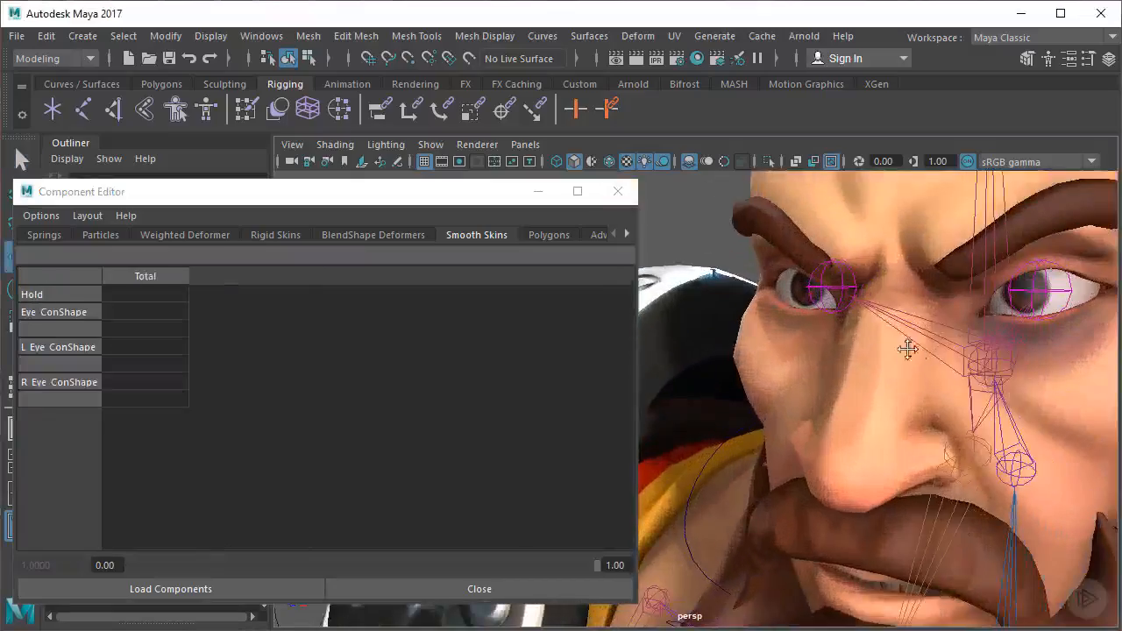
middle_click_drag(906, 348, 854, 402, "alt")
right_click_drag(933, 381, 918, 357, "alt")
left_click(902, 447)
middle_click_drag(903, 447, 688, 345)
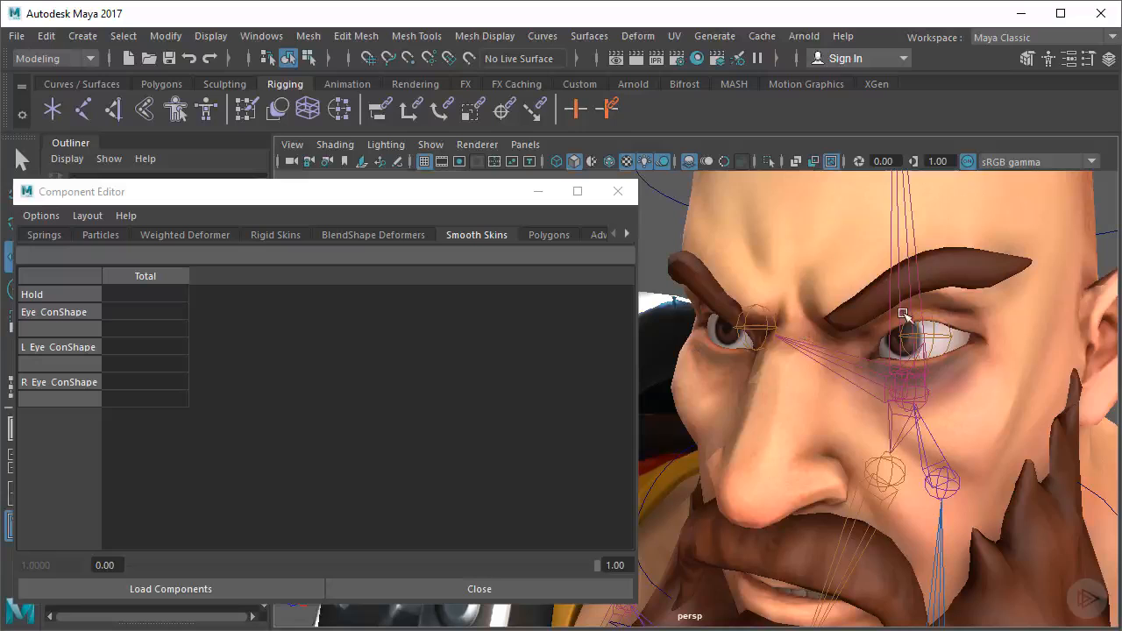
scroll(903, 314, "down", 10)
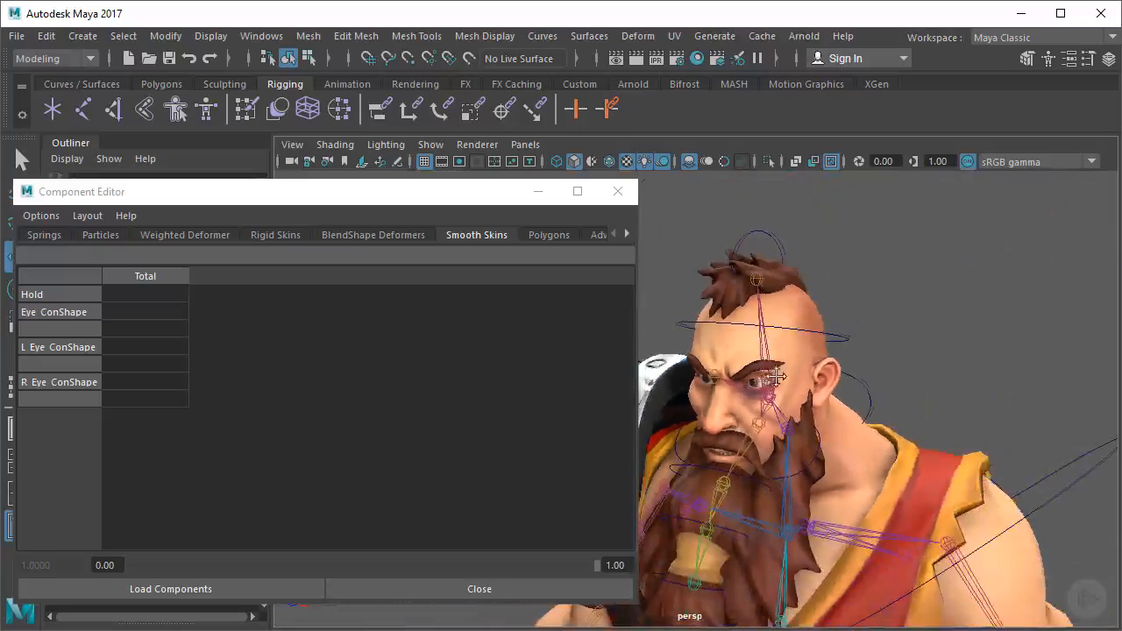
left_click_drag(876, 354, 867, 325, "alt")
middle_click_drag(787, 327, 815, 325, "alt")
left_click_drag(727, 273, 659, 177)
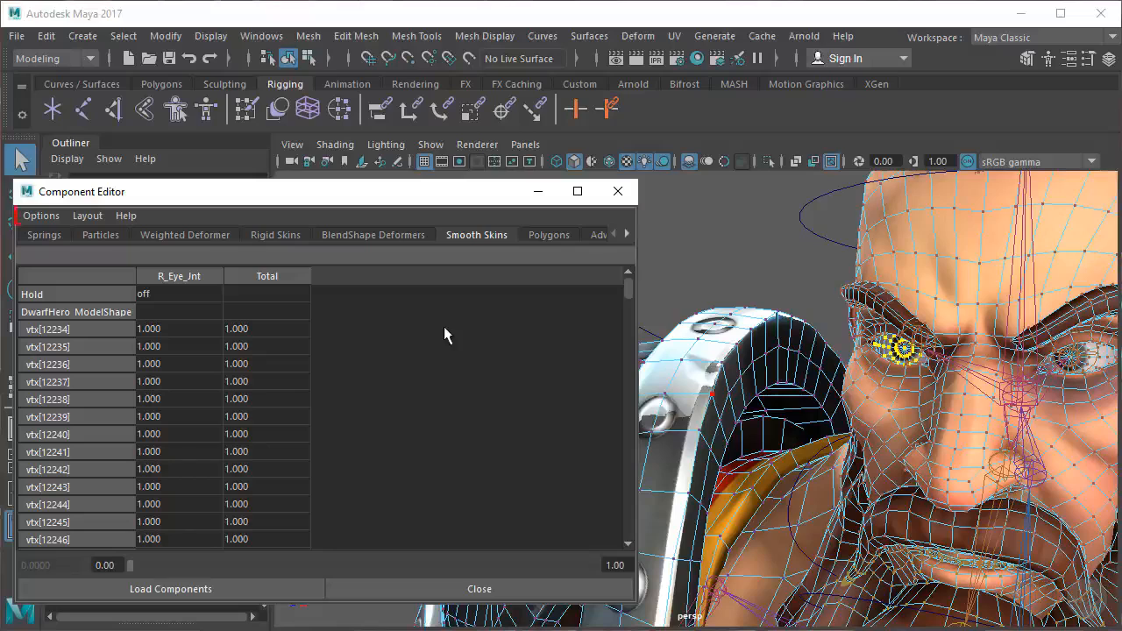
Show the zero-weight joint columns in the Component Editor and select the R_Eye_Jnt weight of vtx[12234]
left_click(41, 216)
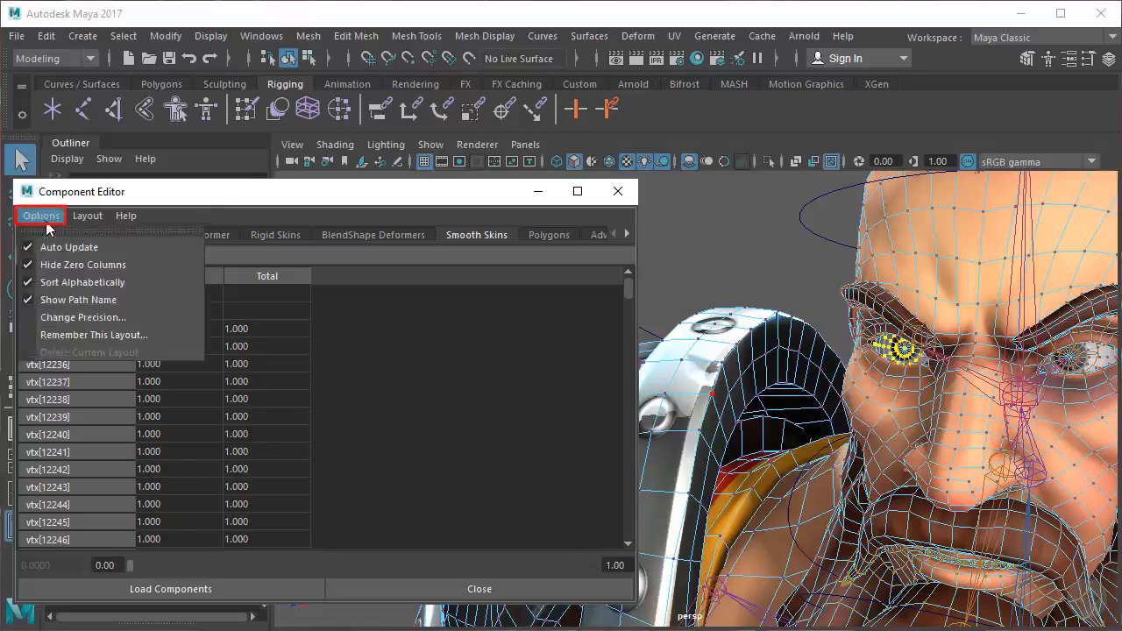
left_click(63, 267)
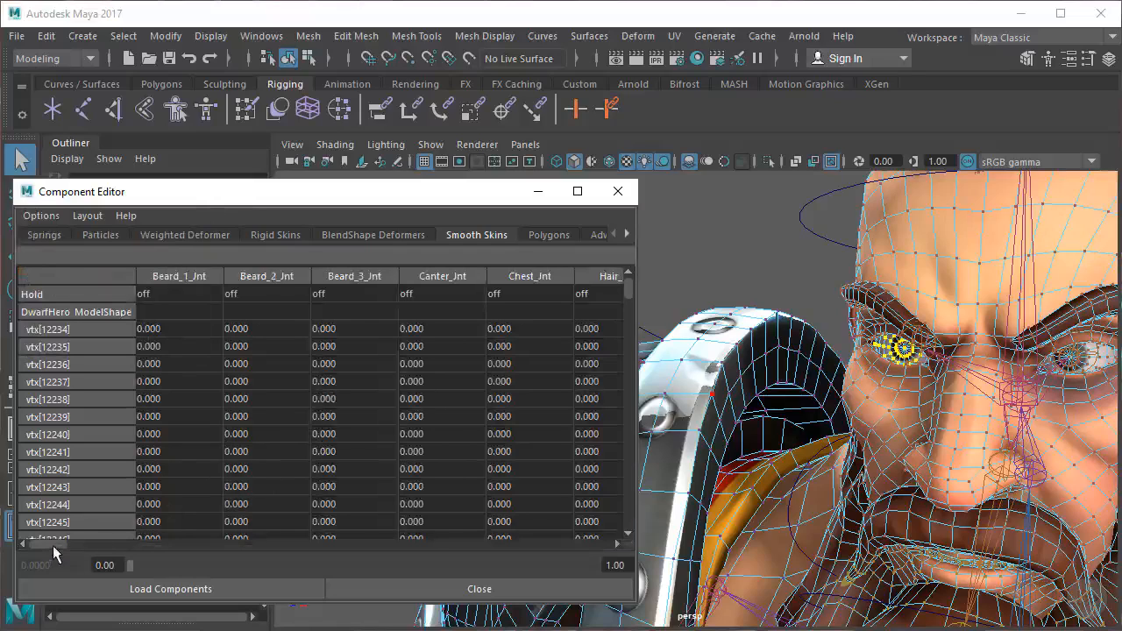
left_click_drag(53, 545, 376, 571)
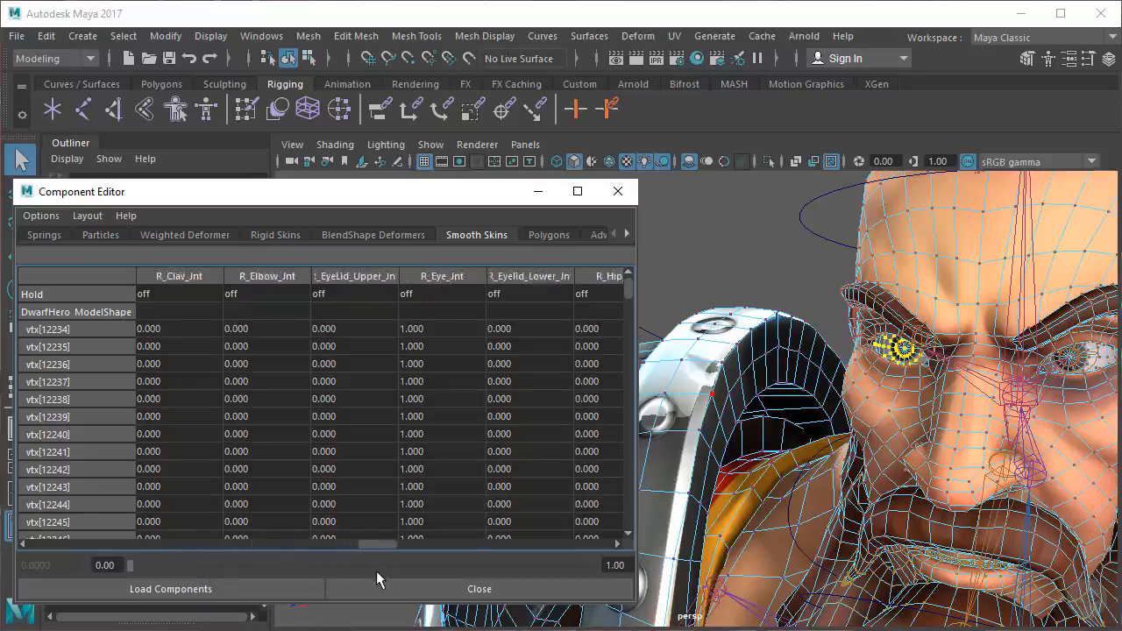
left_click(431, 329)
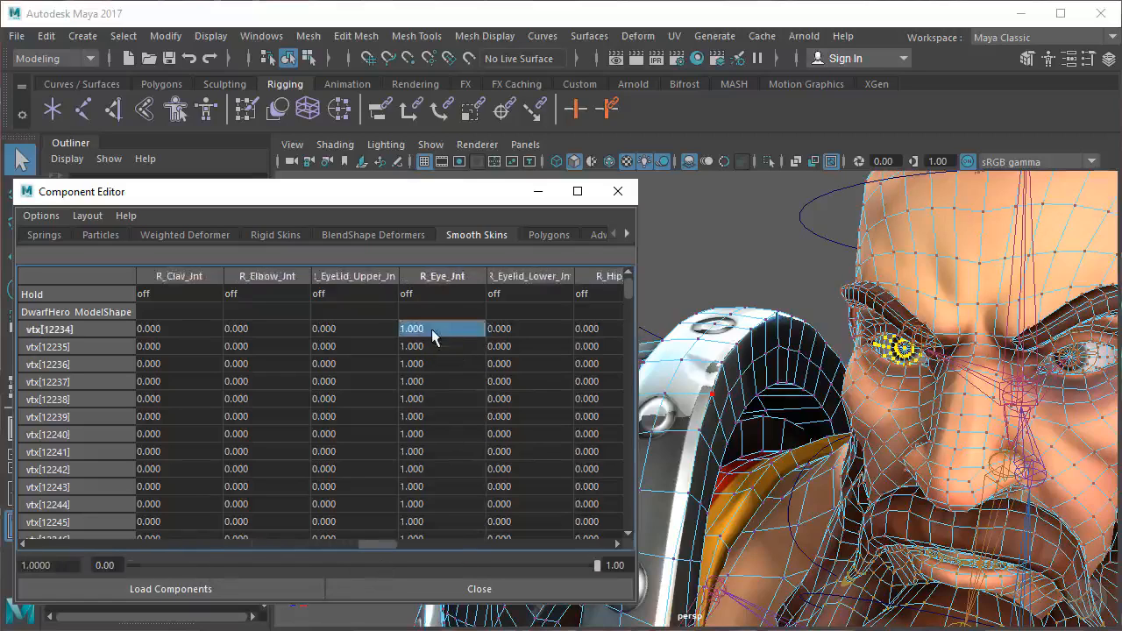
Set the right upper eyelid joint's weight to 0.5 for all the eyeball vertices, from vtx[12234] through vtx[12475]
left_click(338, 329)
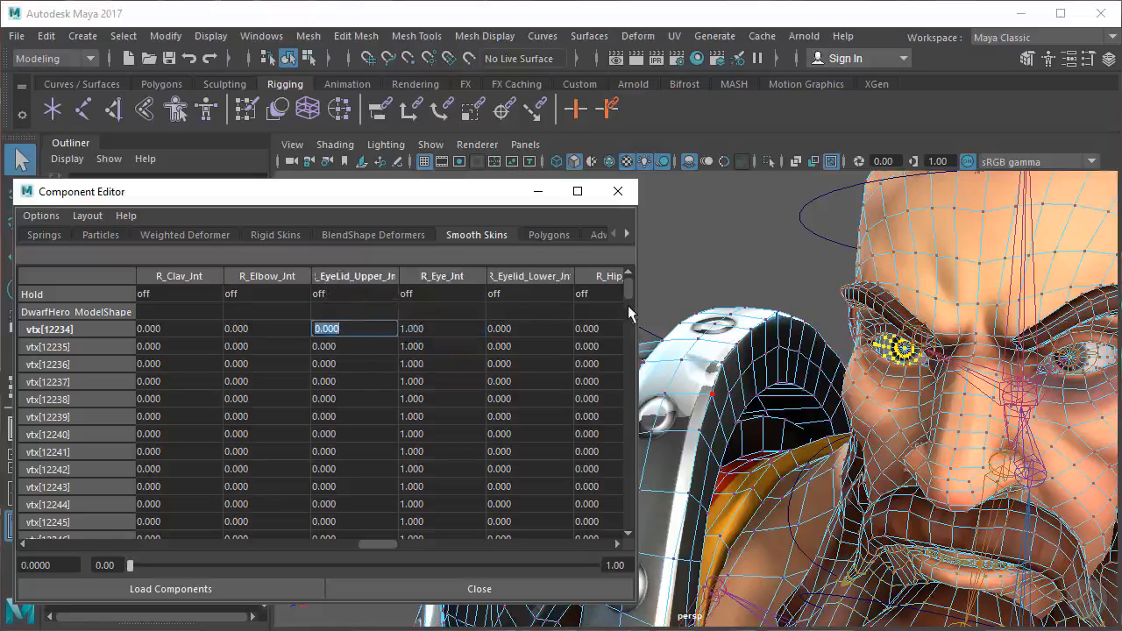
left_click_drag(627, 291, 624, 527)
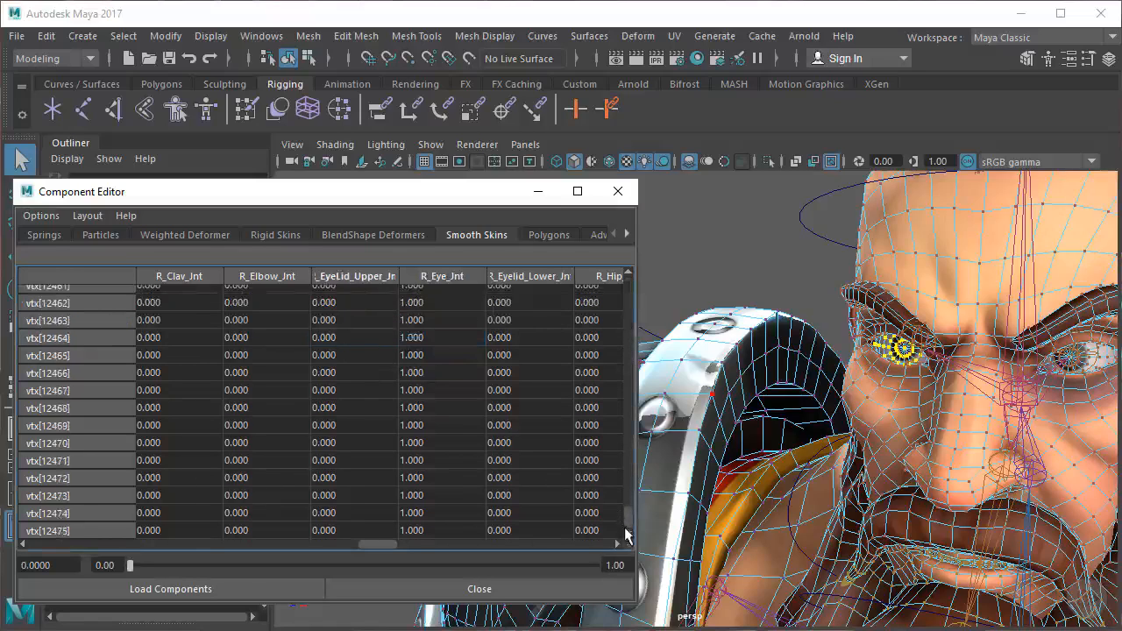
left_click(333, 530, "shift")
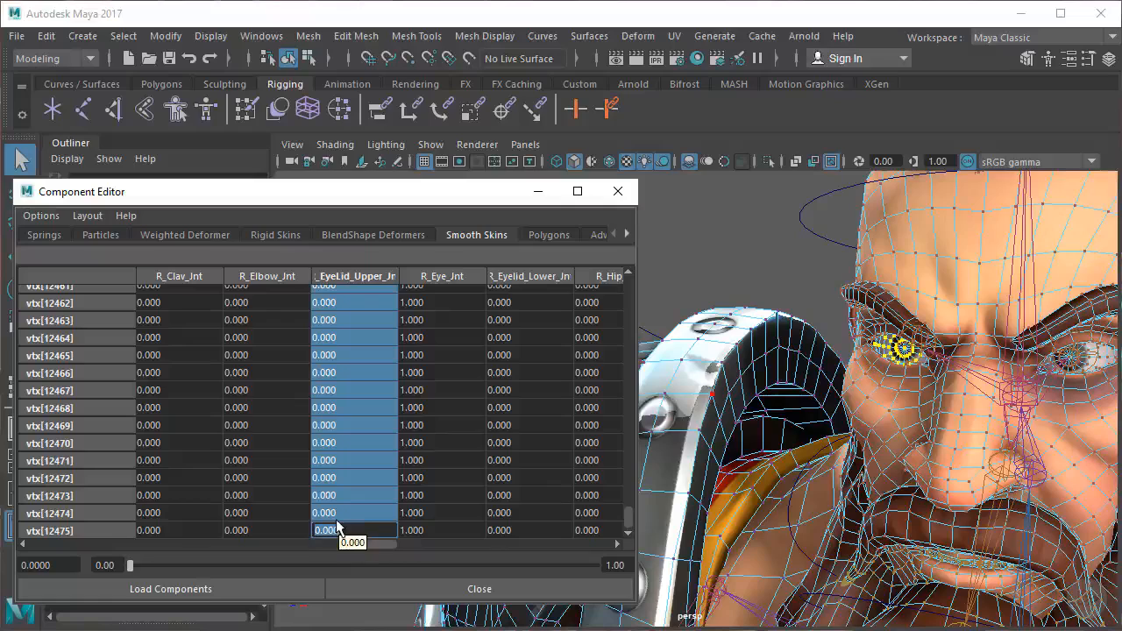
type("0.5")
key("Tab")
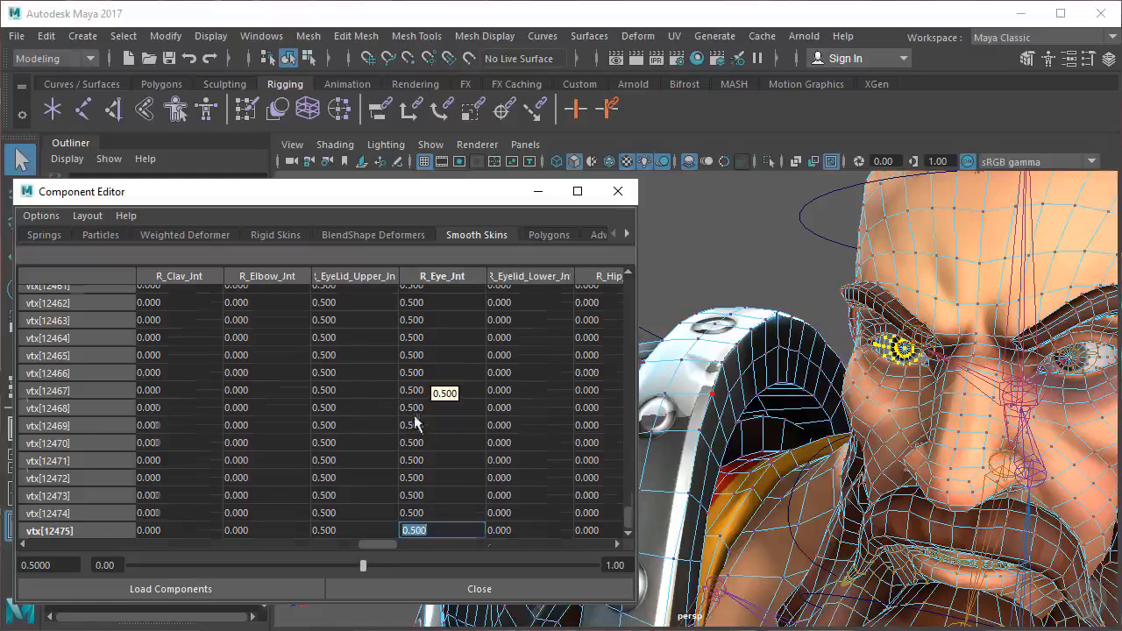
Set the R_Eye_Jnt weight back to 1 for every eyeball vertex, from vtx[12234] through vtx[12475]
scroll(413, 421, "up", 10)
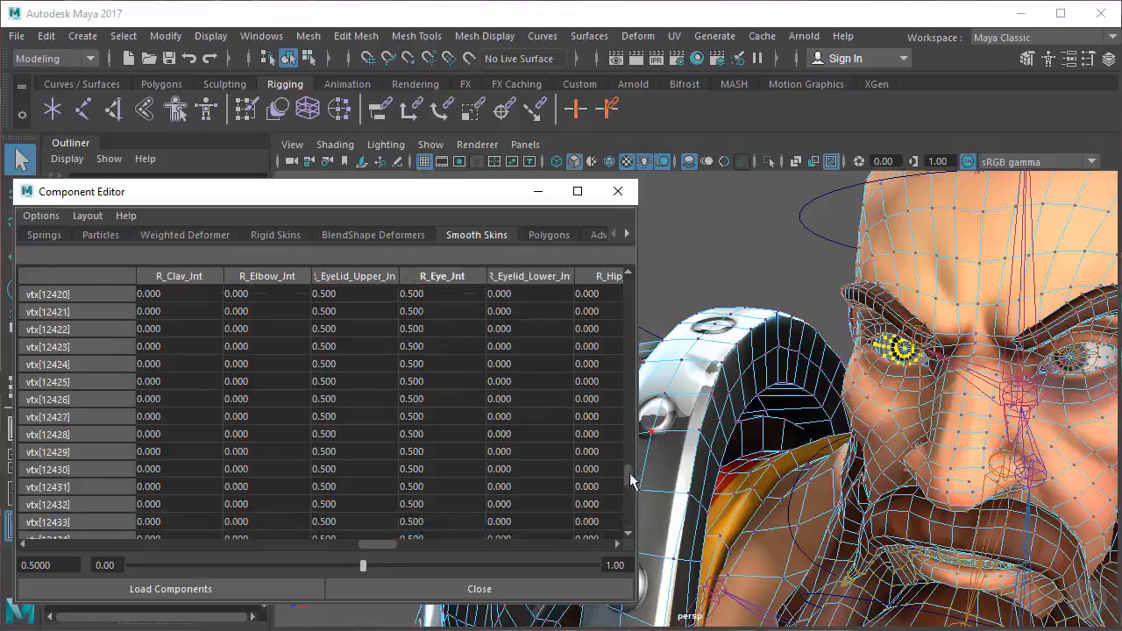
left_click_drag(631, 475, 593, 290)
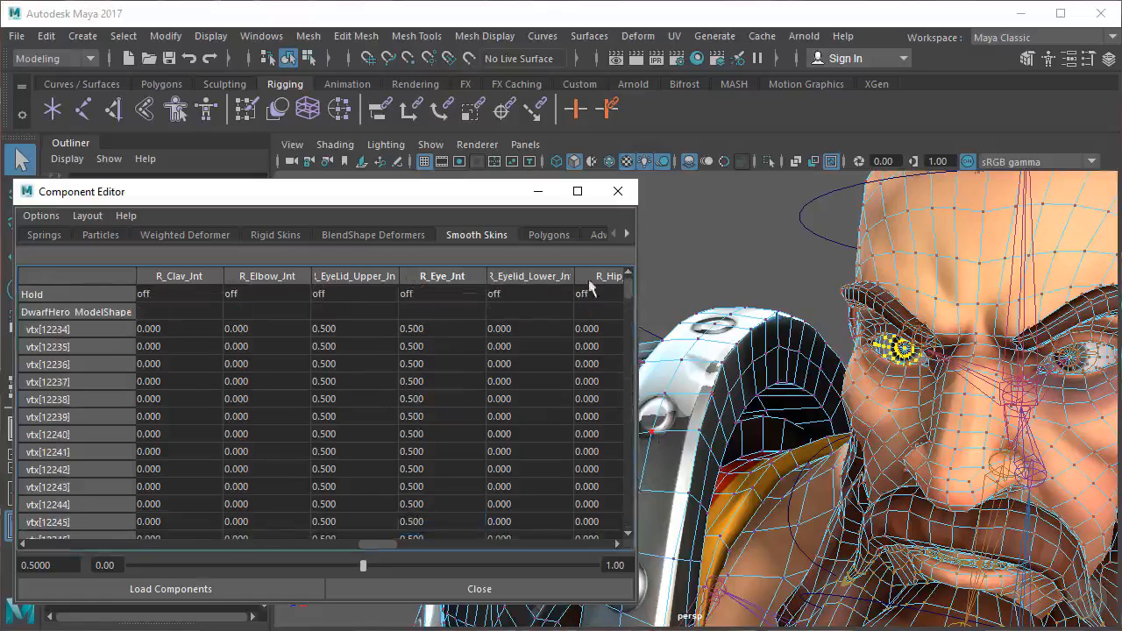
left_click(413, 330)
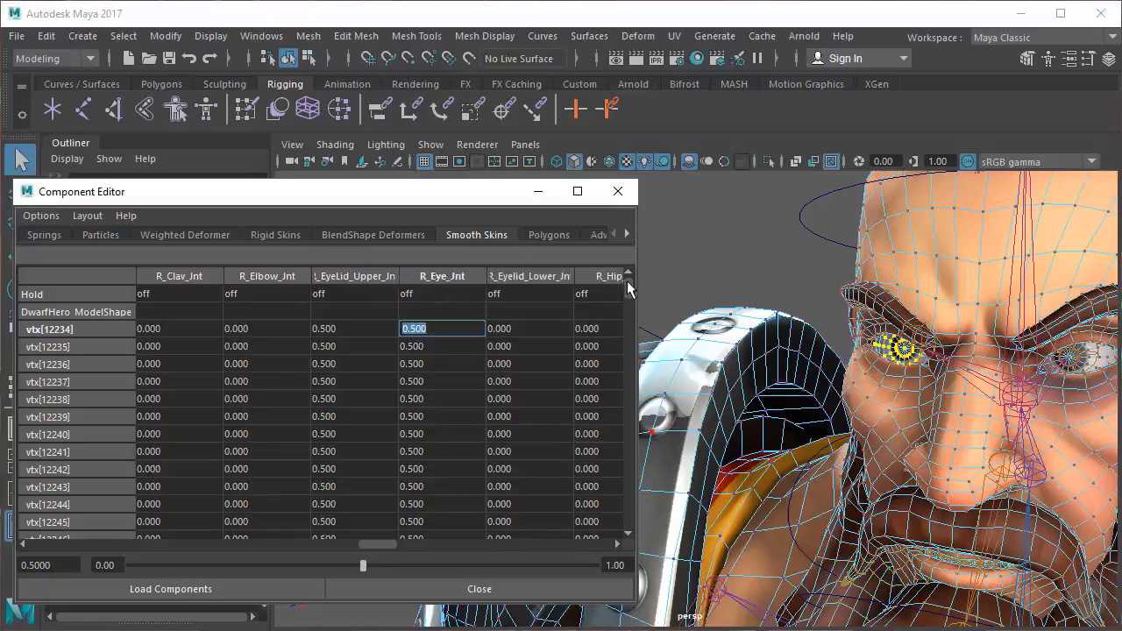
left_click_drag(626, 282, 623, 532)
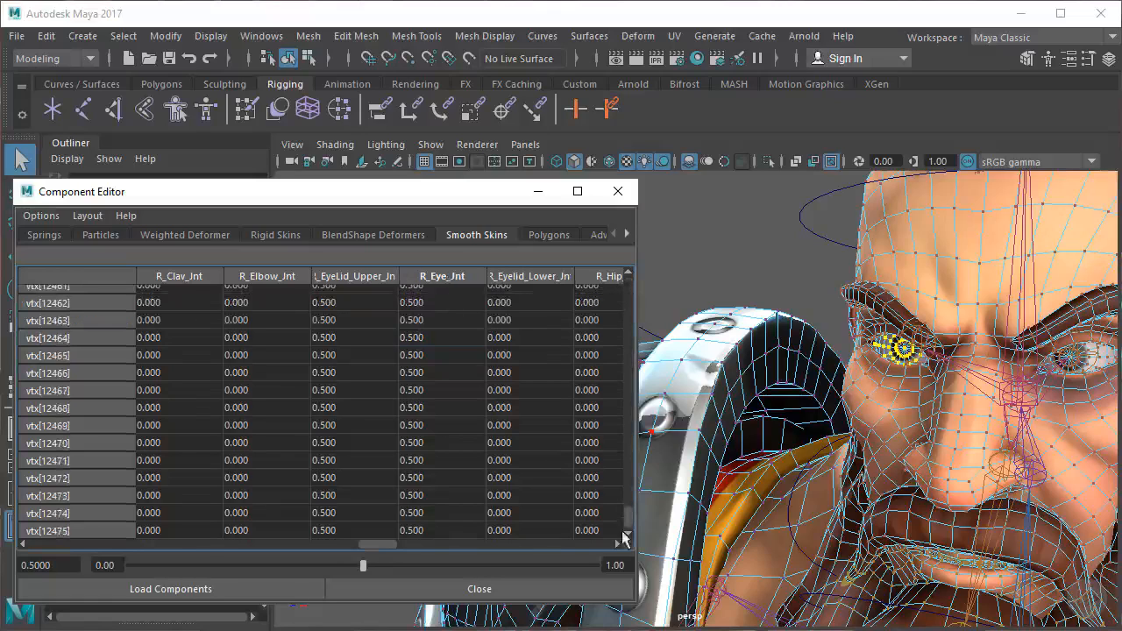
left_click(447, 531, "shift")
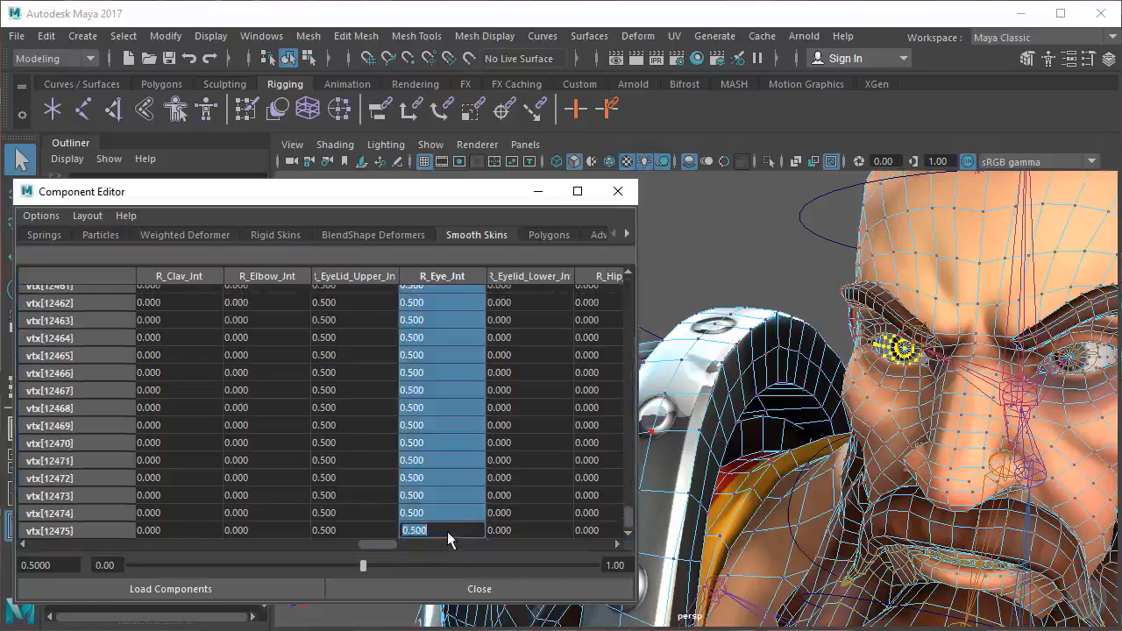
type("1")
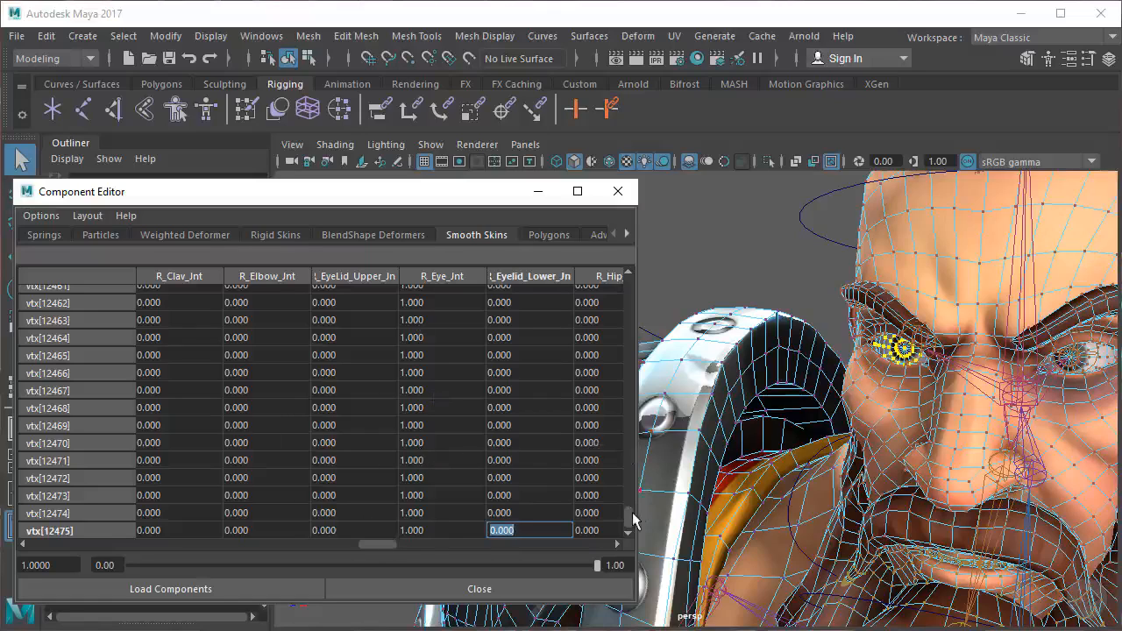
Hide the zero-weight joint columns in the Component Editor again
left_click_drag(629, 515, 605, 282)
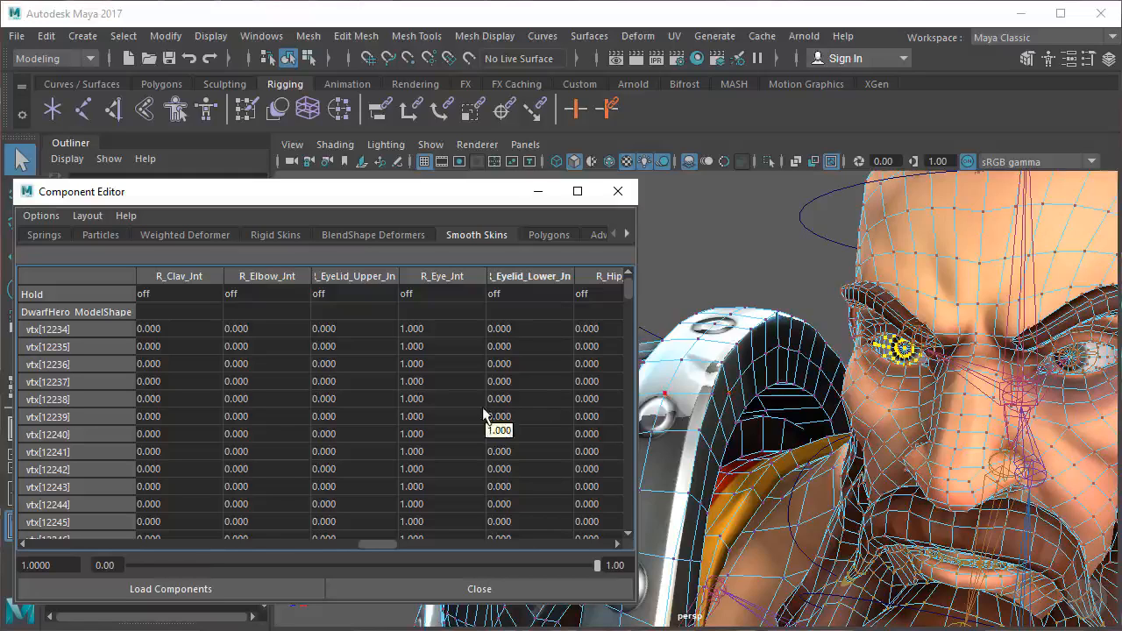
left_click(40, 216)
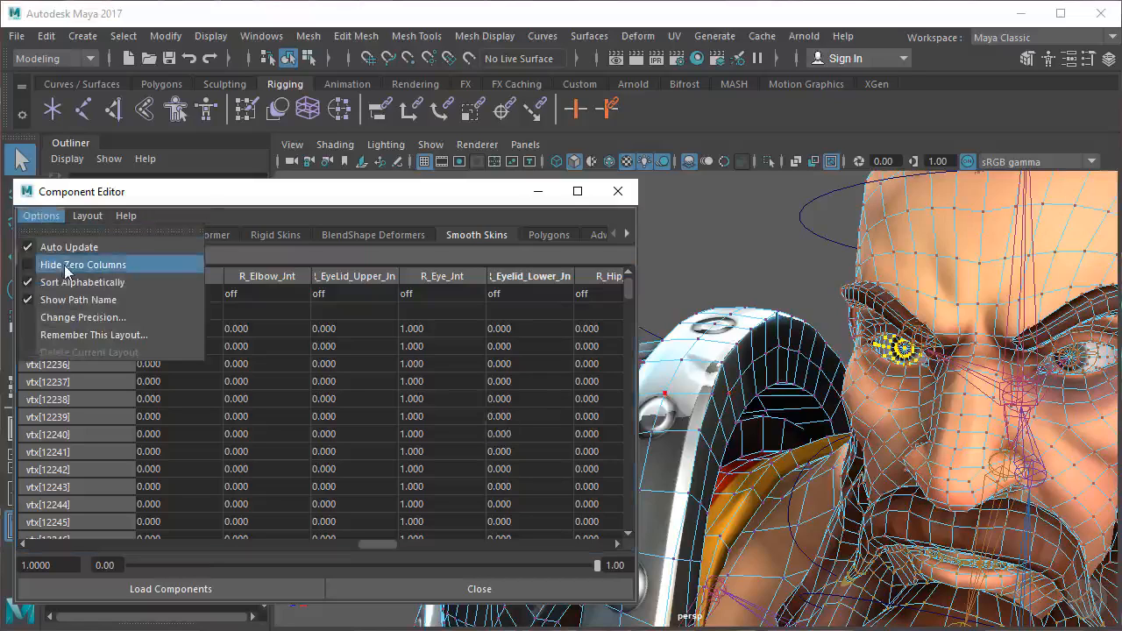
left_click(28, 265)
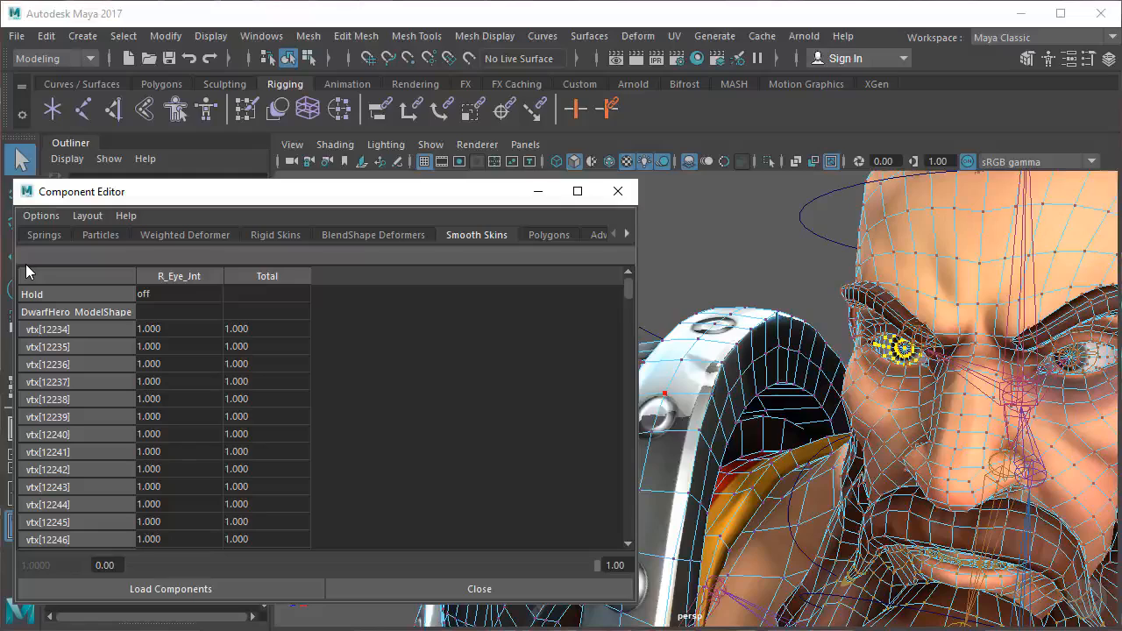